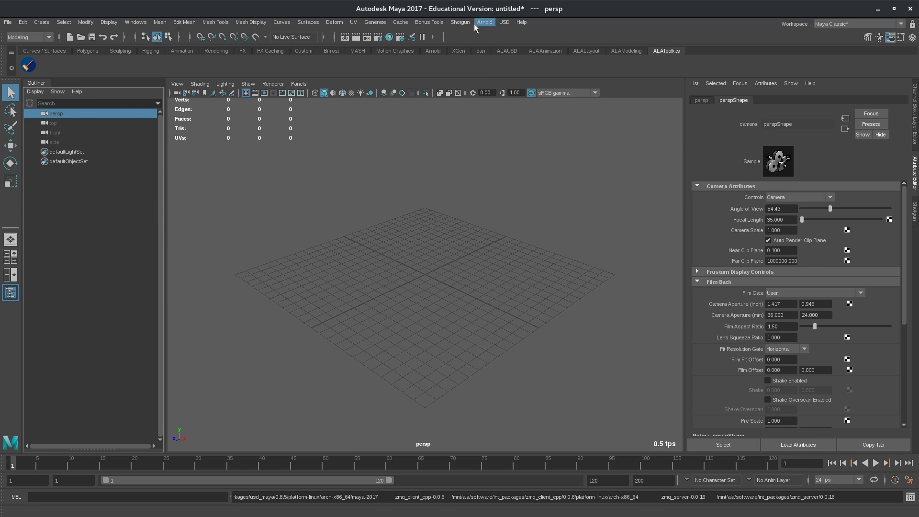
Open the Shotgun Loader and list the published USD files of the setPiece asset building01.
{"action": "left_click", "coordinate": [456, 20]}
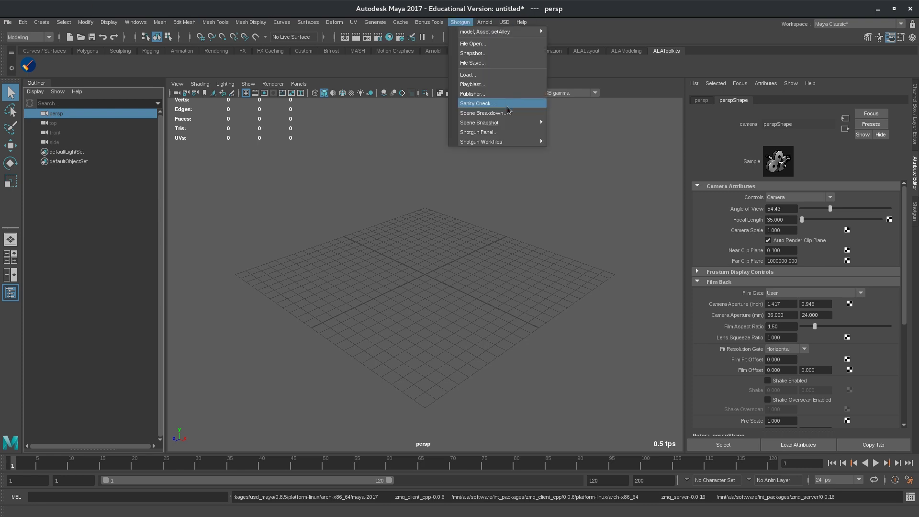
{"action": "left_click", "coordinate": [485, 74]}
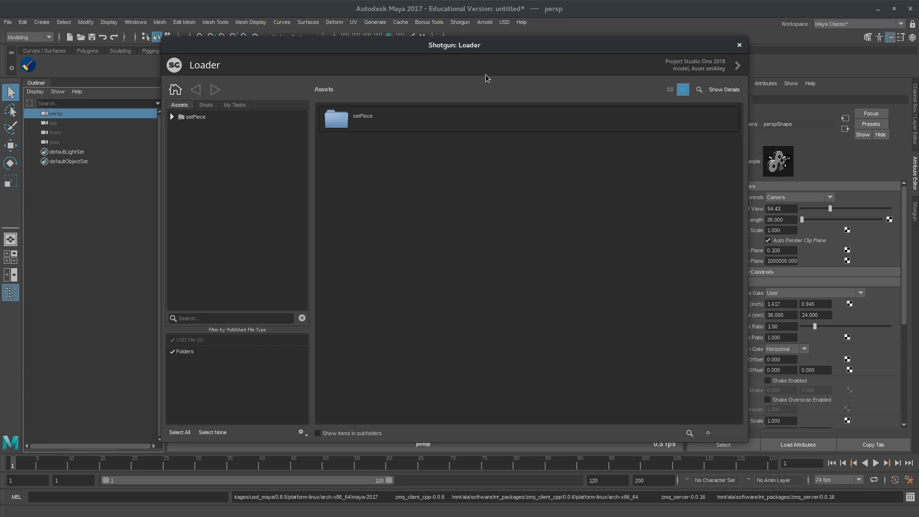
{"action": "left_click", "coordinate": [172, 116]}
{"action": "scroll", "coordinate": [239, 202], "scroll_direction": "down", "scroll_amount": 3}
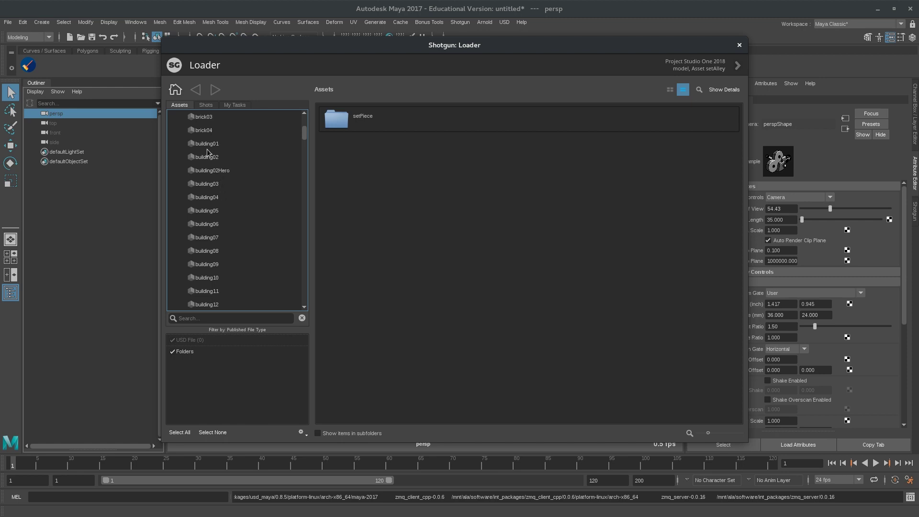
{"action": "left_click", "coordinate": [207, 144]}
{"action": "scroll", "coordinate": [644, 206], "scroll_direction": "down", "scroll_amount": 6}
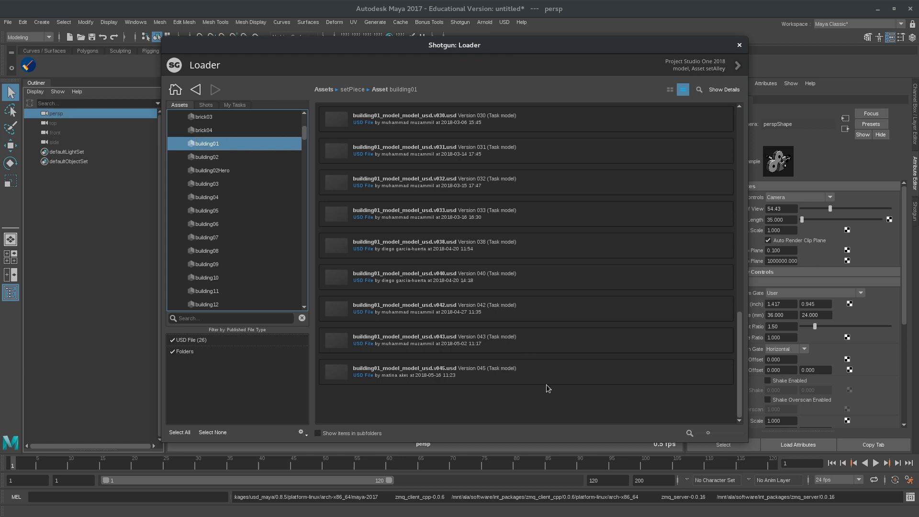
Reference version 045 of the building01 model USD into the scene, close the Loader and frame the building.
{"action": "left_click", "coordinate": [661, 357]}
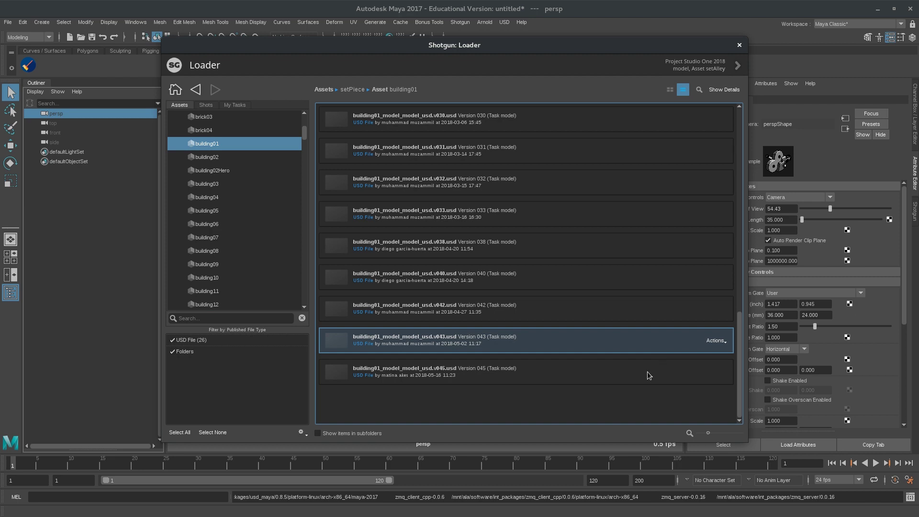
{"action": "left_click", "coordinate": [647, 372]}
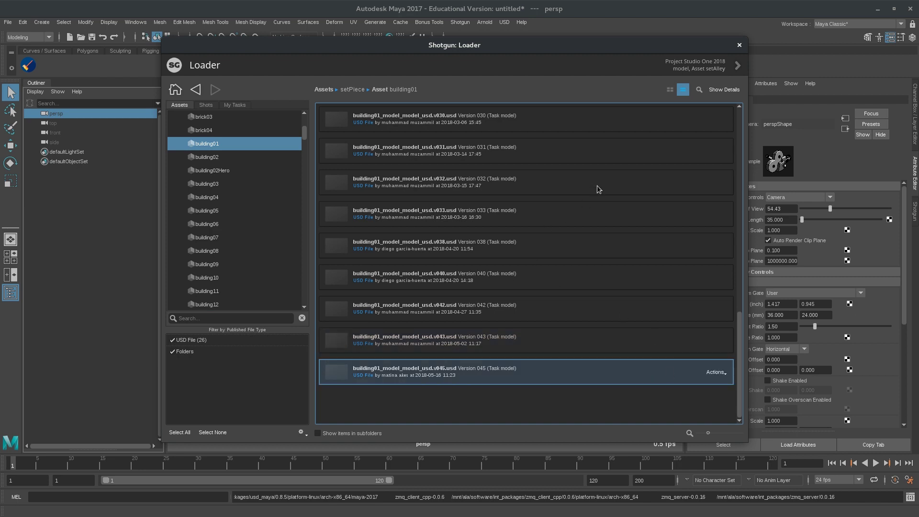
{"action": "left_click", "coordinate": [721, 374]}
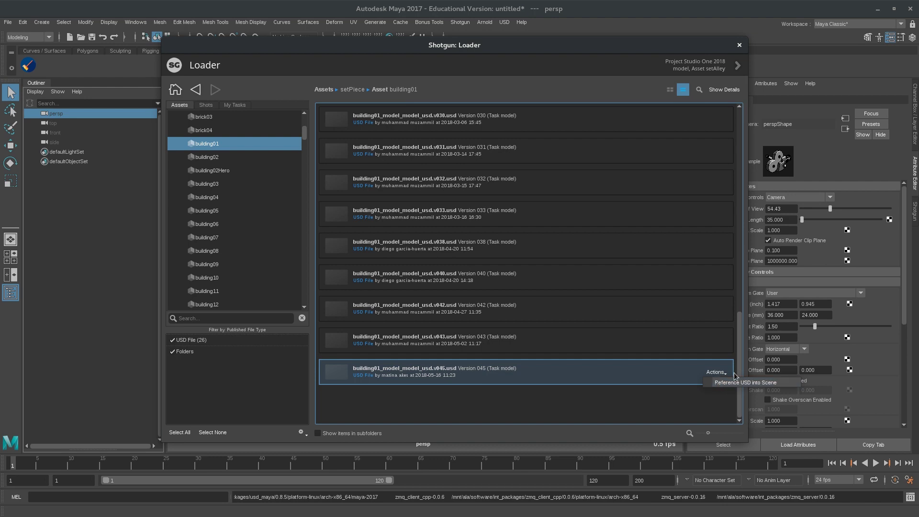
{"action": "left_click", "coordinate": [754, 381]}
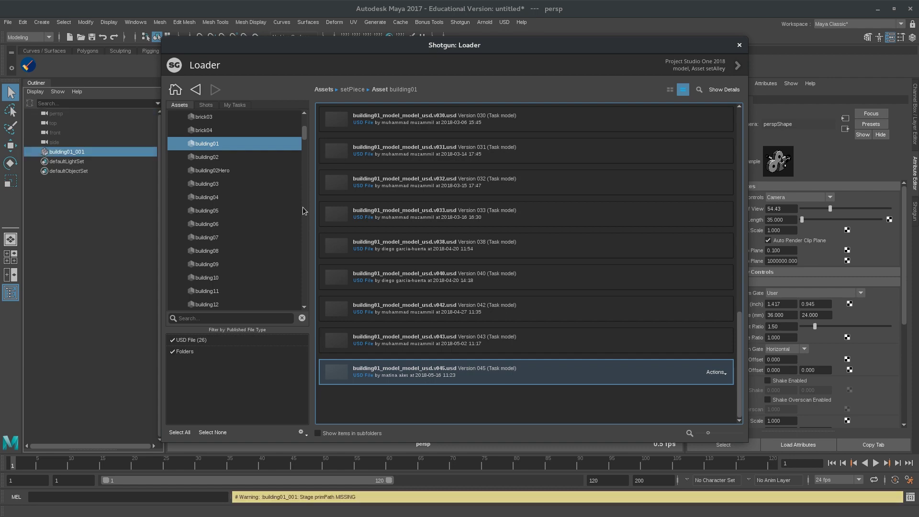
{"action": "left_click", "coordinate": [739, 44]}
{"action": "key", "text": "f"}
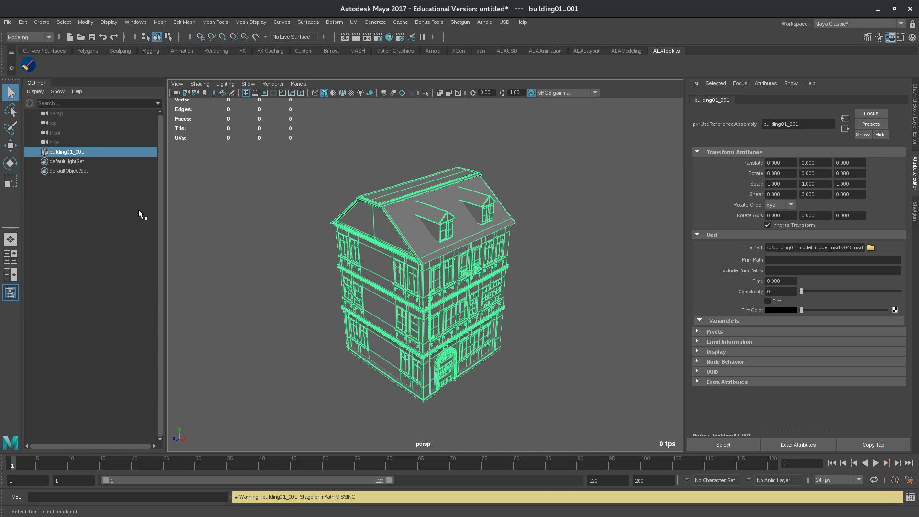
Check the Reference Editor for file references in the scene, and close it.
{"action": "left_click", "coordinate": [8, 22]}
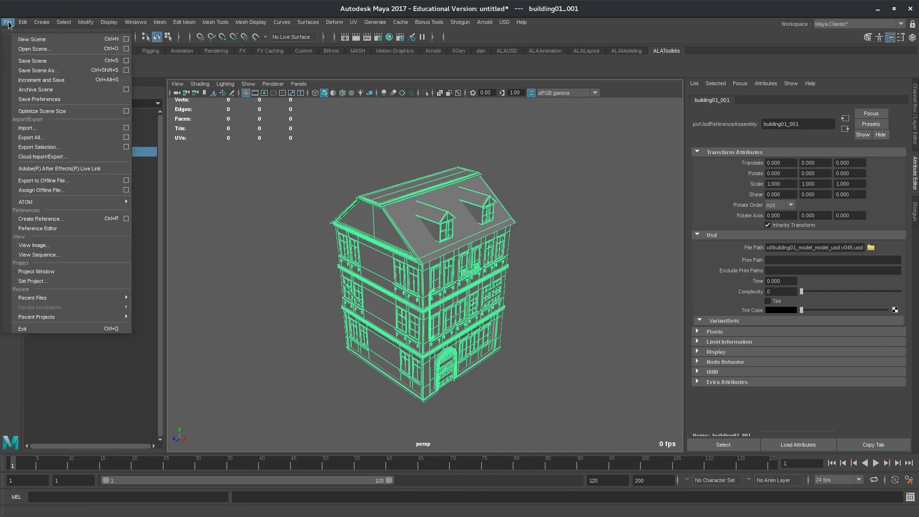
{"action": "left_click", "coordinate": [92, 228]}
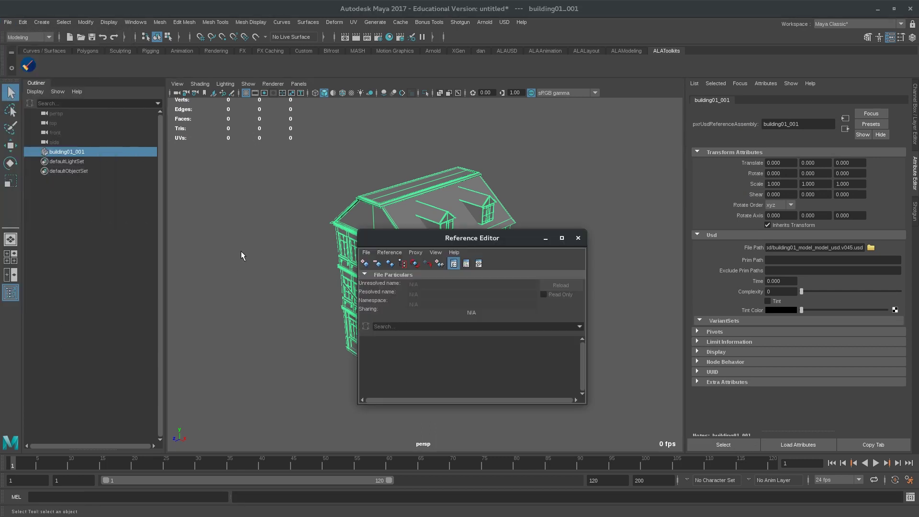
{"action": "left_click", "coordinate": [578, 238]}
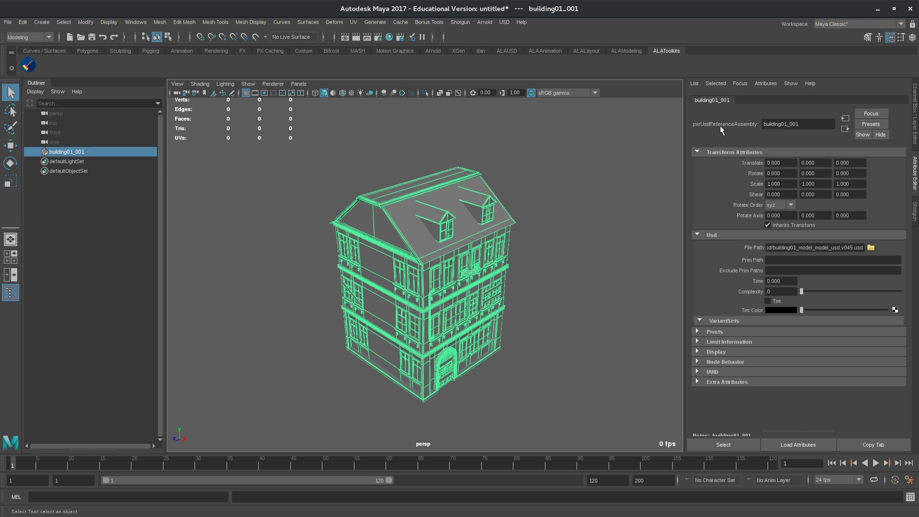
Deselect the building and reopen the Shotgun Loader with the setPiece asset list expanded.
{"action": "scroll", "coordinate": [529, 243], "scroll_direction": "down", "scroll_amount": 5}
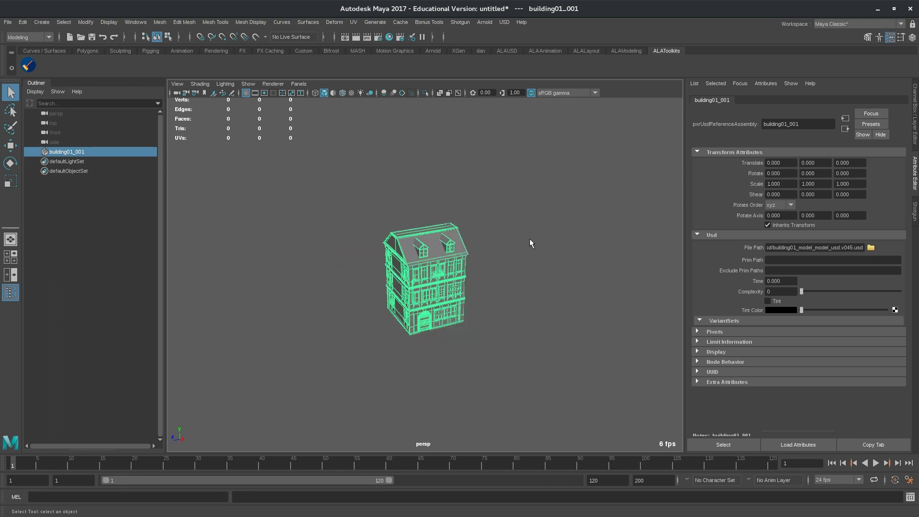
{"action": "left_click", "coordinate": [501, 168]}
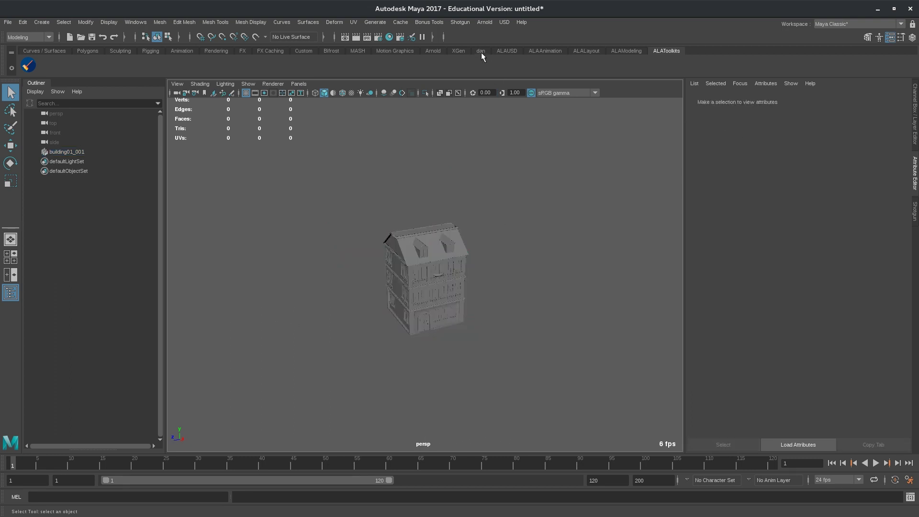
{"action": "left_click", "coordinate": [458, 21]}
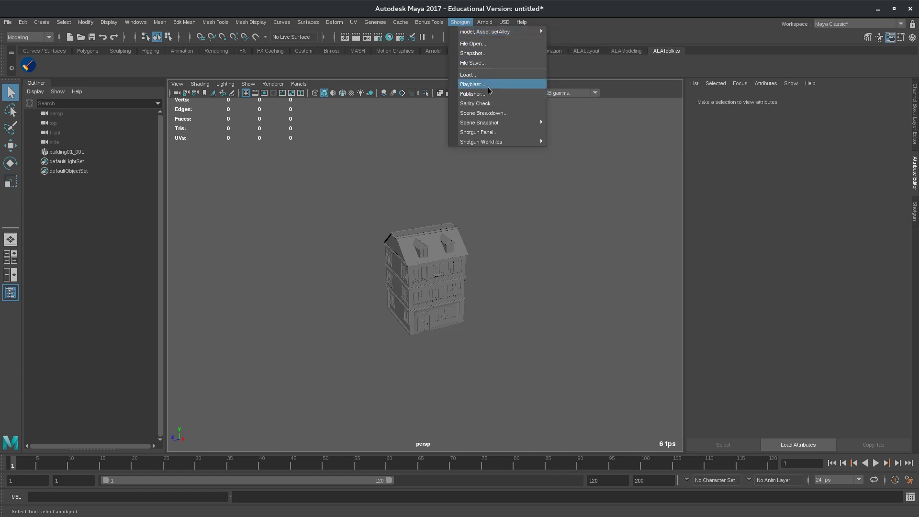
{"action": "left_click", "coordinate": [494, 70]}
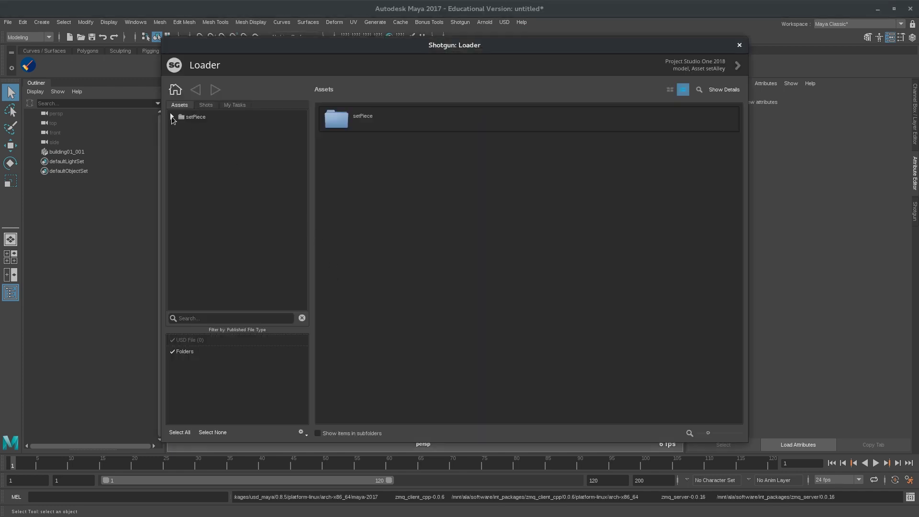
{"action": "left_click", "coordinate": [171, 116]}
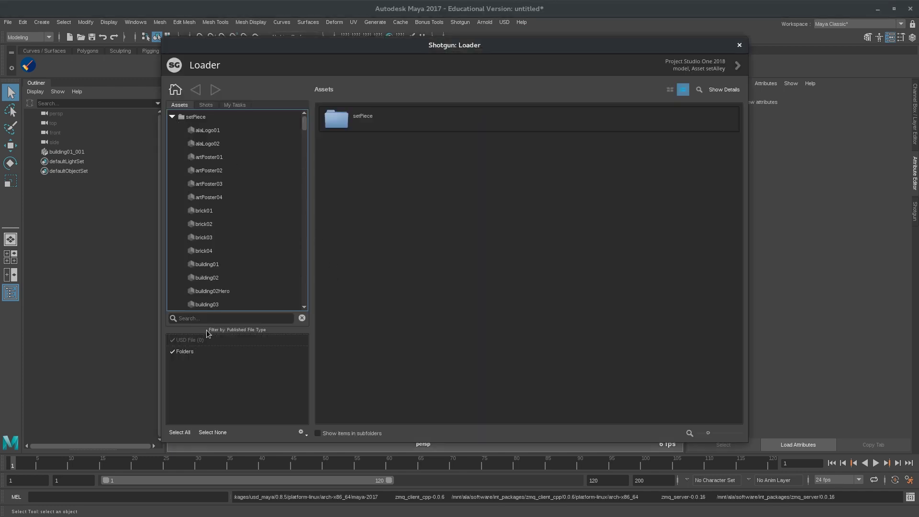
Search the Loader's assets for "ground" and reference version 005 of the groundPlaneCourtYard01 model USD.
{"action": "left_click", "coordinate": [207, 312]}
{"action": "type", "text": "gou"}
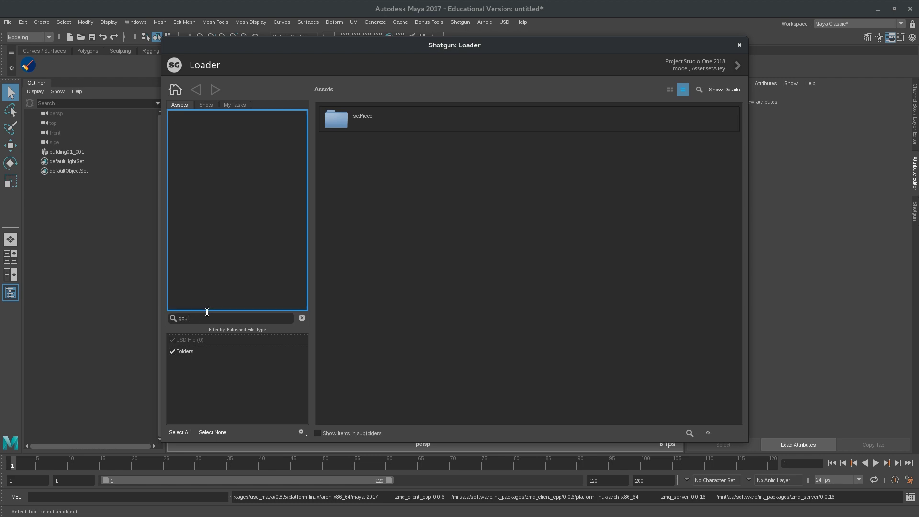
{"action": "key", "text": "BackSpace"}
{"action": "key", "text": "BackSpace"}
{"action": "type", "text": "ro"}
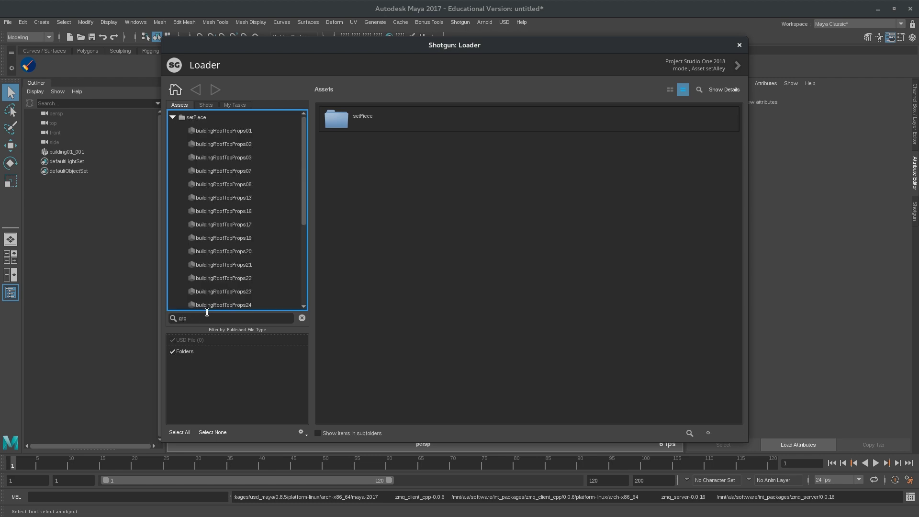
{"action": "type", "text": "und"}
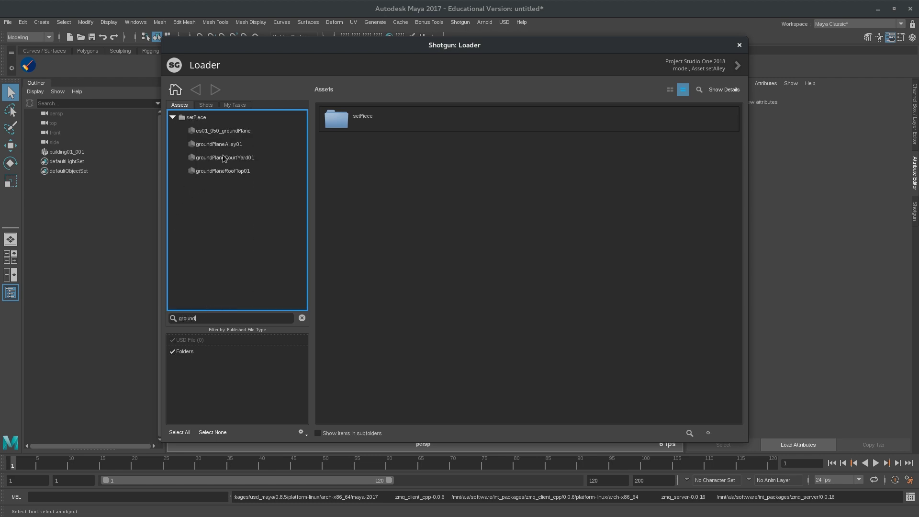
{"action": "left_click", "coordinate": [223, 158]}
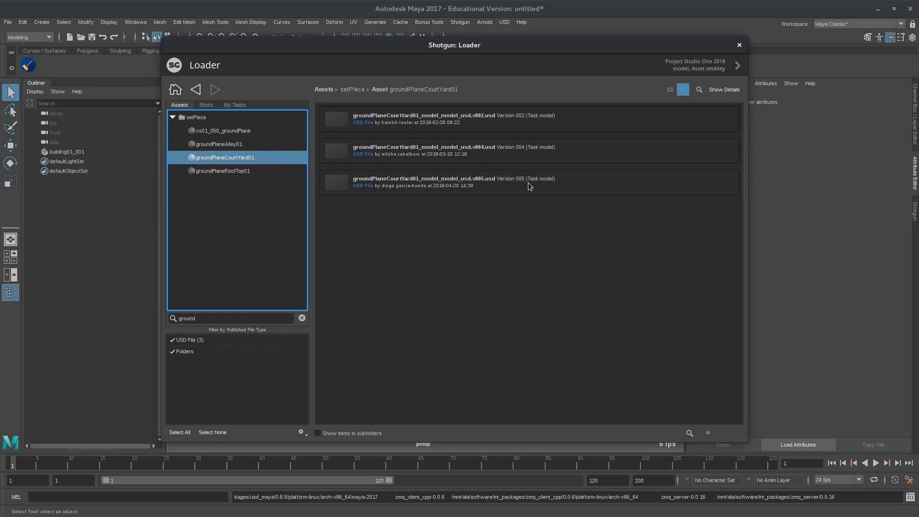
{"action": "left_click", "coordinate": [645, 183]}
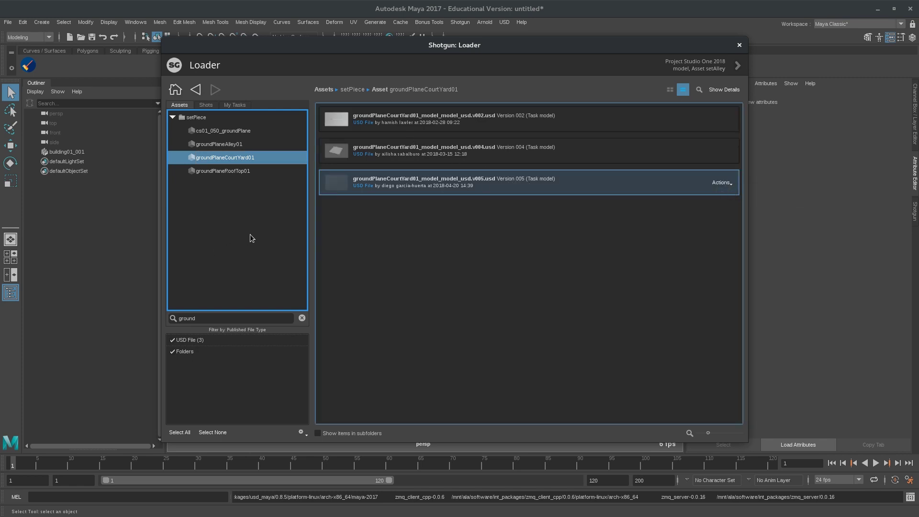
Clear the asset search and reference version 039 of the building03 model USD into the scene.
{"action": "left_click", "coordinate": [214, 318]}
{"action": "left_click", "coordinate": [302, 318]}
{"action": "scroll", "coordinate": [284, 279], "scroll_direction": "down", "scroll_amount": 1}
{"action": "left_click", "coordinate": [210, 264]}
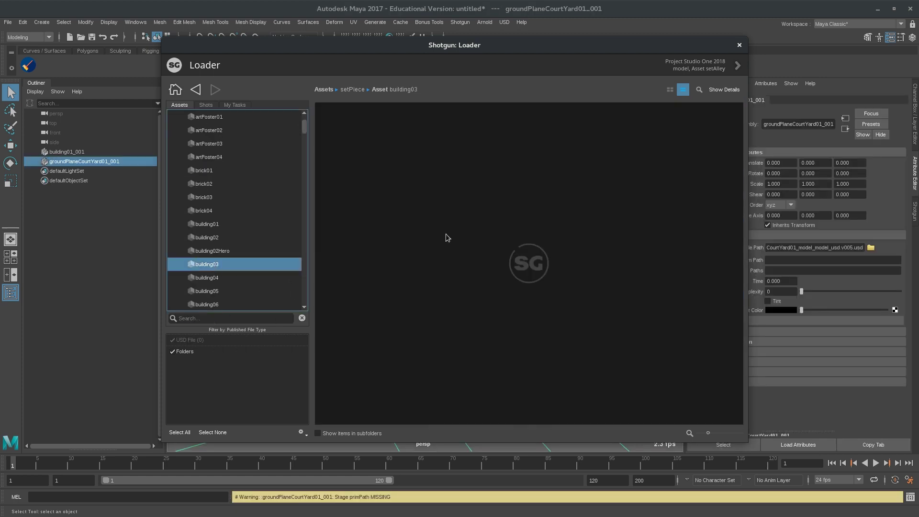
{"action": "scroll", "coordinate": [634, 366], "scroll_direction": "down", "scroll_amount": 5}
{"action": "left_click", "coordinate": [636, 367]}
{"action": "left_click", "coordinate": [719, 374]}
{"action": "left_click", "coordinate": [721, 386]}
Reference version 072 of the building05 model USD into the scene.
{"action": "scroll", "coordinate": [268, 282], "scroll_direction": "down", "scroll_amount": 1}
{"action": "left_click", "coordinate": [211, 251]}
{"action": "scroll", "coordinate": [660, 302], "scroll_direction": "down", "scroll_amount": 15}
{"action": "left_click", "coordinate": [679, 404]}
{"action": "scroll", "coordinate": [680, 402], "scroll_direction": "down", "scroll_amount": 1}
{"action": "left_click", "coordinate": [716, 374]}
{"action": "left_click", "coordinate": [720, 386]}
Reference version 008 of the cityStatue01 model USD into the scene and close the Loader.
{"action": "scroll", "coordinate": [278, 204], "scroll_direction": "down", "scroll_amount": 20}
{"action": "left_click", "coordinate": [216, 237]}
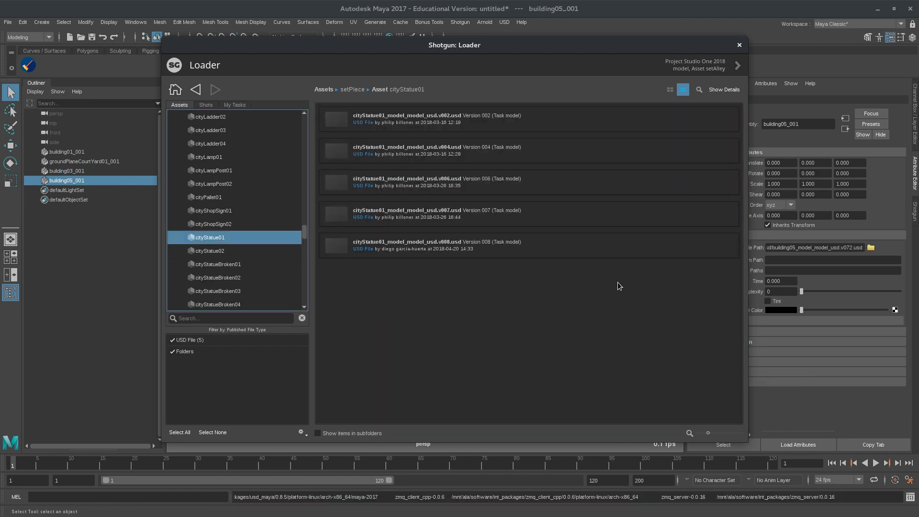
{"action": "double_click", "coordinate": [544, 245]}
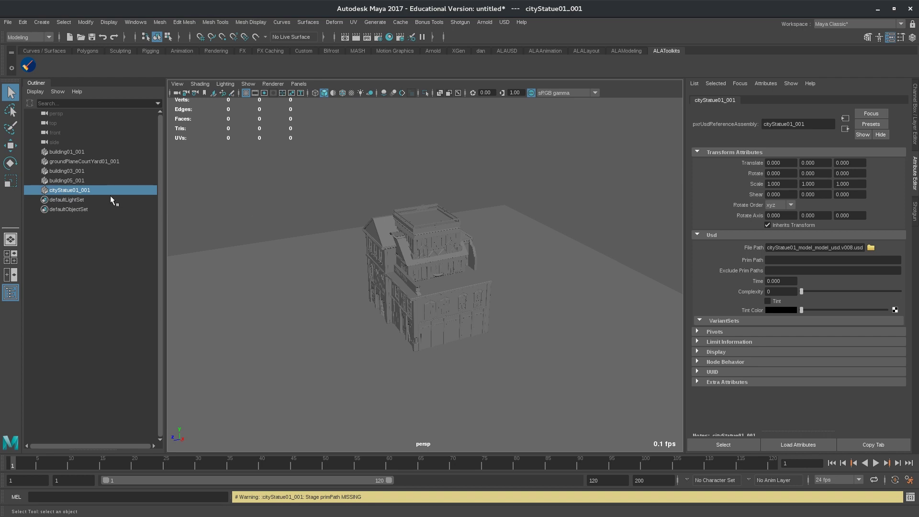
Spread building01, building03 and building05 apart around the statue, with building03 at about -187.6 in Z and building05 at about -110.5 in X.
{"action": "left_click", "coordinate": [67, 152]}
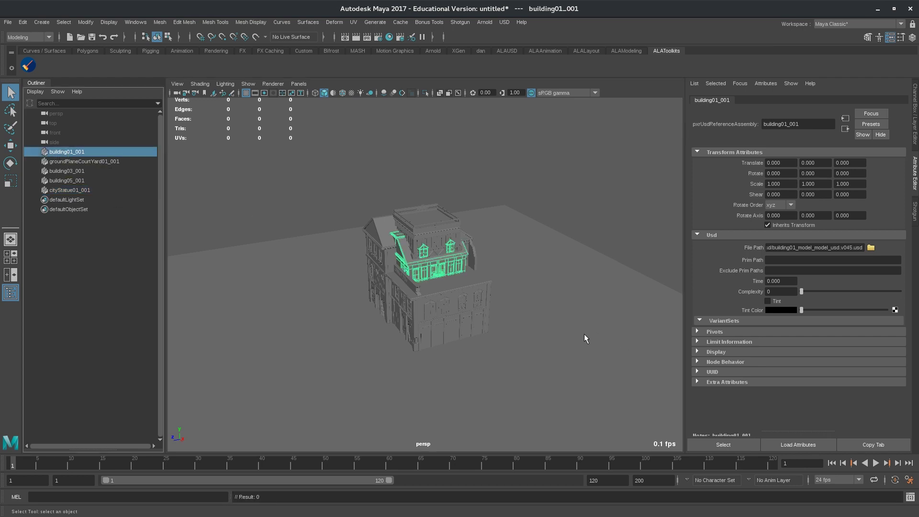
{"action": "key", "text": "w"}
{"action": "left_click_drag", "start_coordinate": [401, 320], "coordinate": [295, 342]}
{"action": "left_click", "coordinate": [67, 171]}
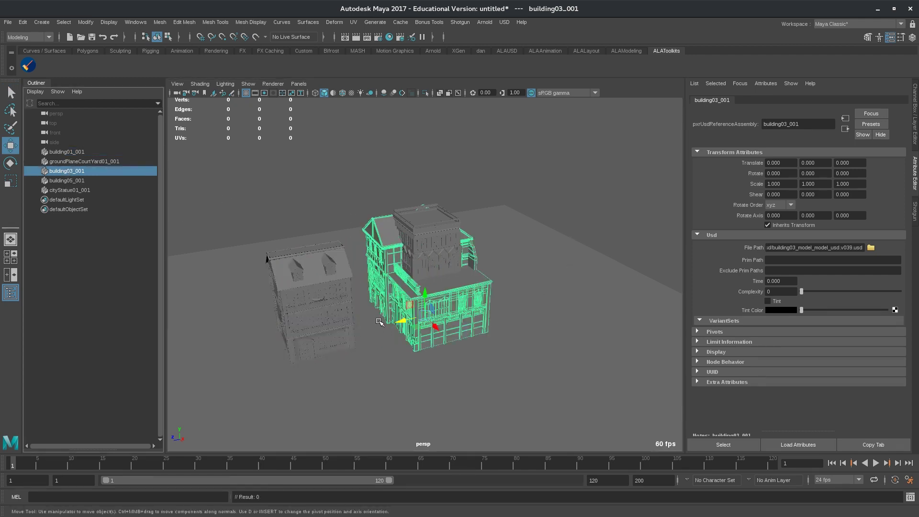
{"action": "left_click_drag", "start_coordinate": [407, 326], "coordinate": [533, 307]}
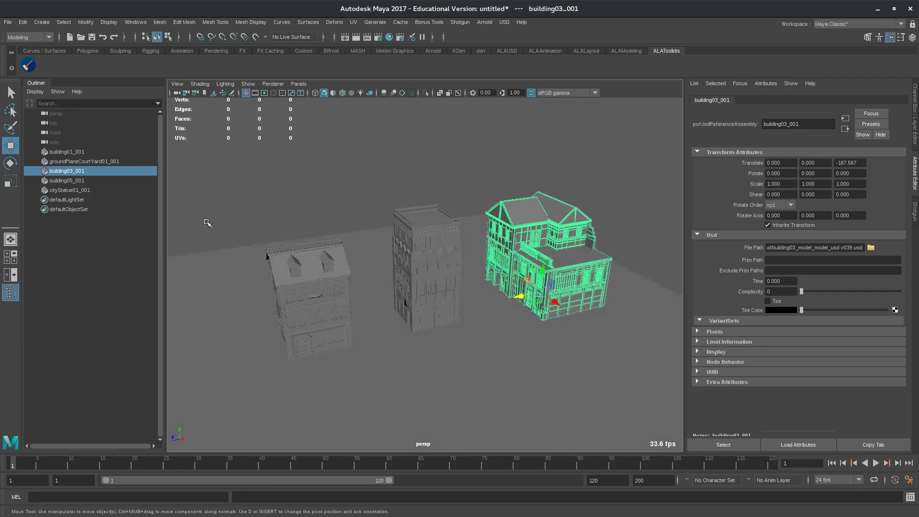
{"action": "left_click", "coordinate": [67, 181]}
{"action": "left_click_drag", "start_coordinate": [440, 292], "coordinate": [377, 293], "text": "alt"}
Examine the arranged buildings and the statue from closer angles with nothing selected.
{"action": "left_click_drag", "start_coordinate": [423, 311], "coordinate": [467, 287], "text": "alt"}
{"action": "right_click_drag", "start_coordinate": [468, 287], "coordinate": [537, 314], "text": "alt"}
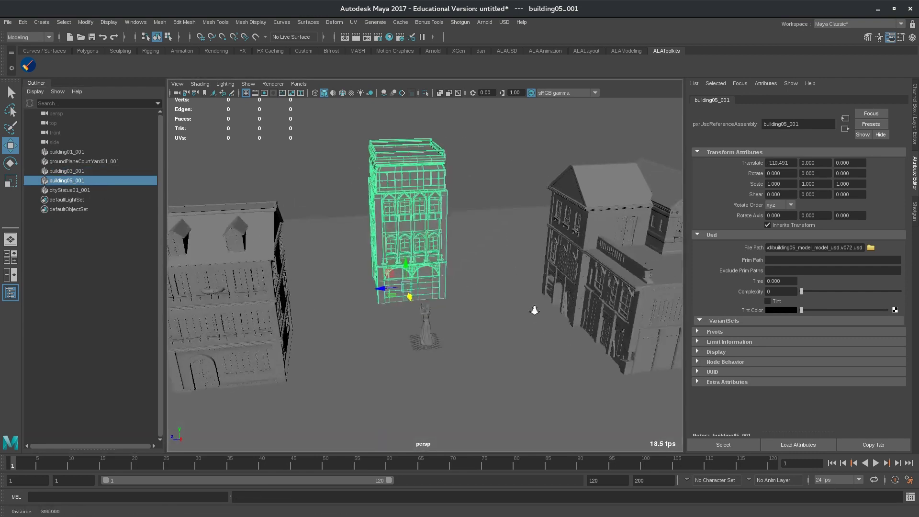
{"action": "middle_click_drag", "start_coordinate": [486, 289], "coordinate": [453, 233], "text": "alt"}
{"action": "left_click_drag", "start_coordinate": [453, 234], "coordinate": [495, 248], "text": "alt"}
{"action": "right_click_drag", "start_coordinate": [506, 246], "coordinate": [424, 242], "text": "alt"}
{"action": "left_click_drag", "start_coordinate": [425, 242], "coordinate": [457, 249], "text": "alt"}
{"action": "left_click", "coordinate": [263, 148]}
{"action": "scroll", "coordinate": [430, 277], "scroll_direction": "up", "scroll_amount": 5}
{"action": "left_click_drag", "start_coordinate": [489, 301], "coordinate": [500, 285], "text": "alt"}
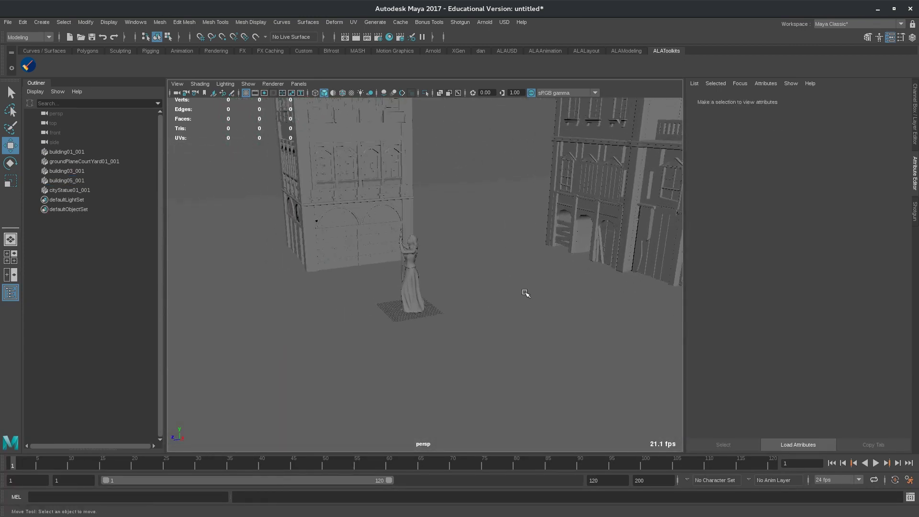
Select building05 and read through the full USD file path of its reference assembly.
{"action": "left_click", "coordinate": [76, 181]}
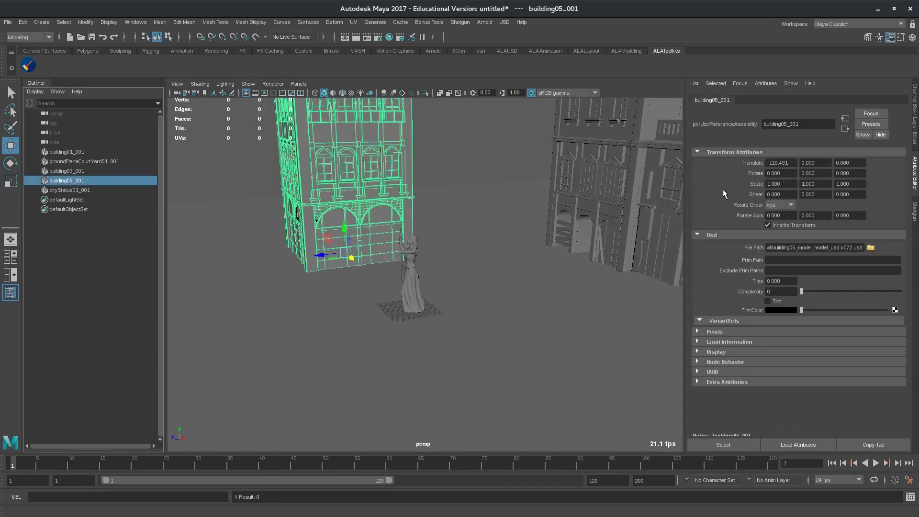
{"action": "left_click_drag", "start_coordinate": [801, 247], "coordinate": [756, 247]}
{"action": "left_click", "coordinate": [790, 248]}
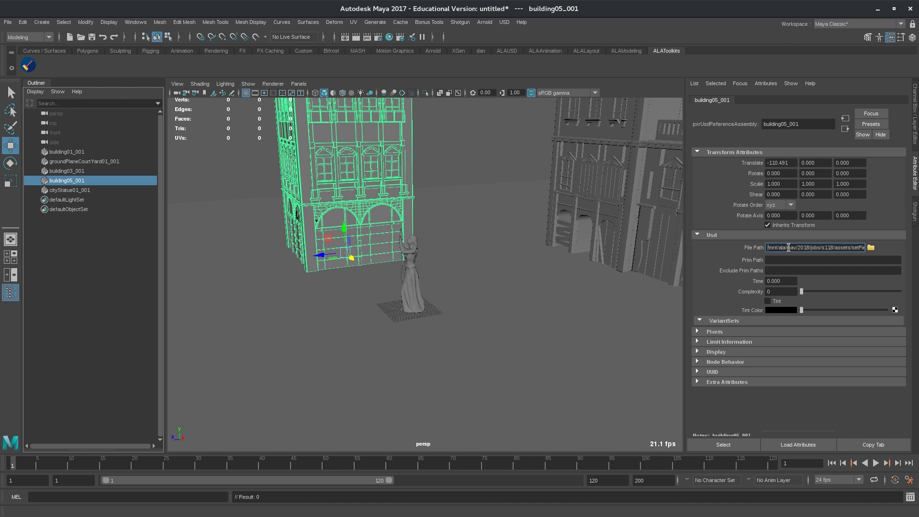
{"action": "key", "text": "ctrl+a"}
{"action": "key", "text": "Right"}
{"action": "triple_click", "coordinate": [838, 249]}
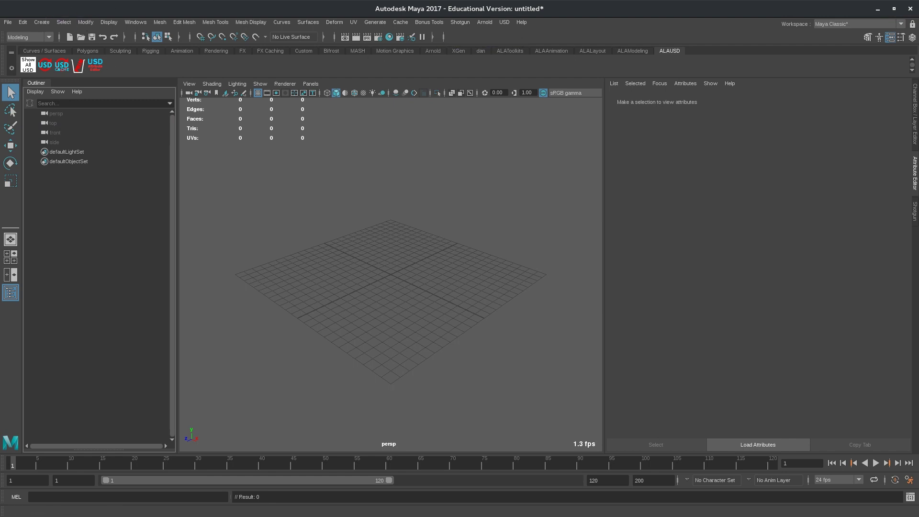
Create a UsdReferenceAssembly node in the empty scene.
{"action": "left_click", "coordinate": [42, 22]}
{"action": "mouse_move", "coordinate": [118, 201]}
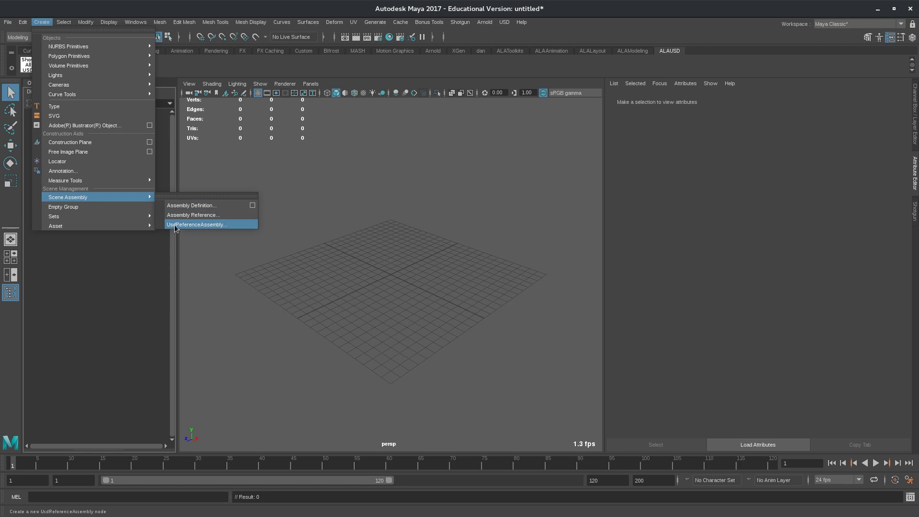
{"action": "left_click", "coordinate": [211, 225]}
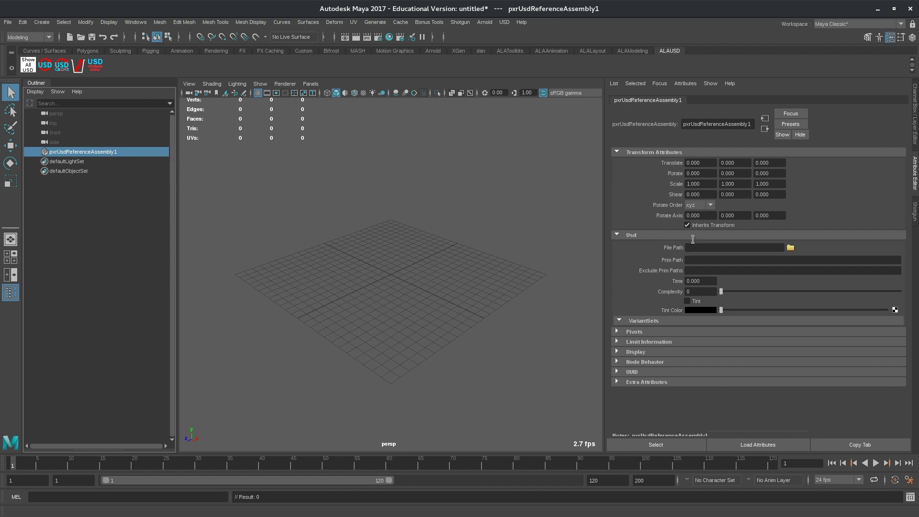
Set the reference assembly's USD file to building01_model_model_usd.v045.usd.
{"action": "left_click", "coordinate": [790, 248]}
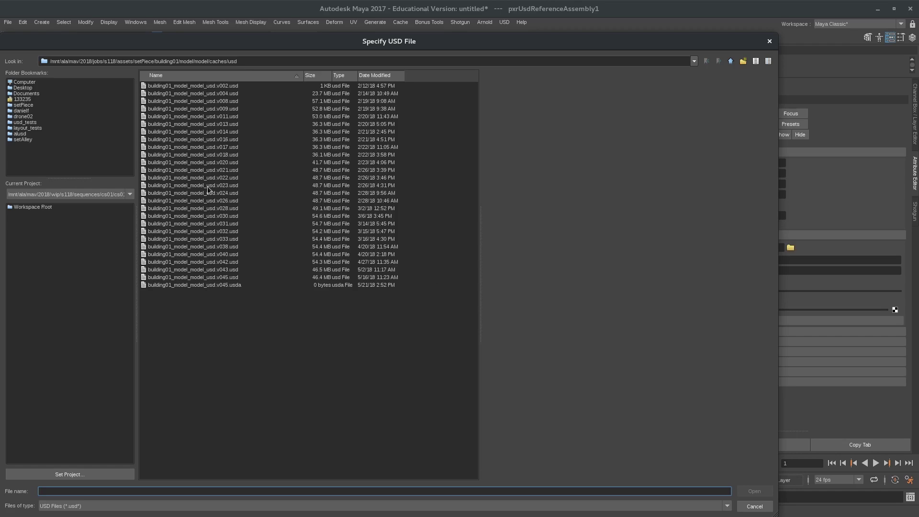
{"action": "double_click", "coordinate": [207, 277]}
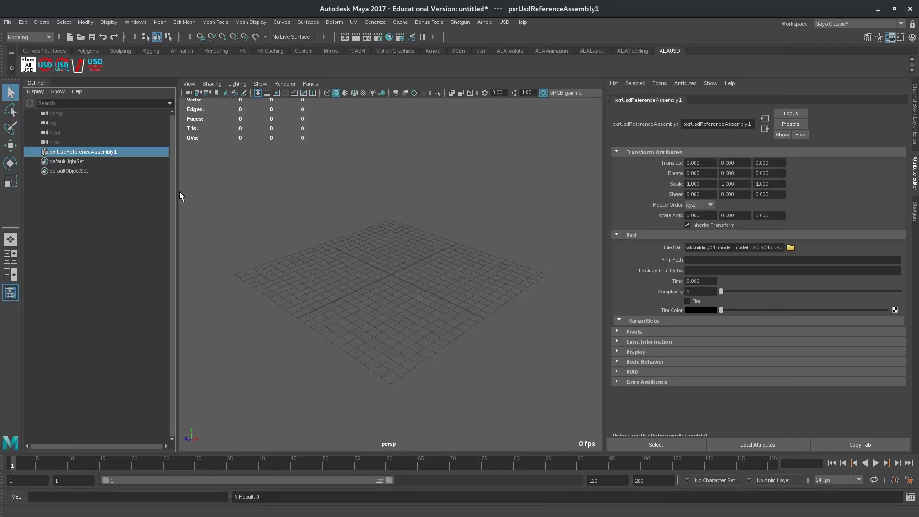
Switch the reference assembly to its Collapsed representation to load the building.
{"action": "right_click", "coordinate": [70, 154]}
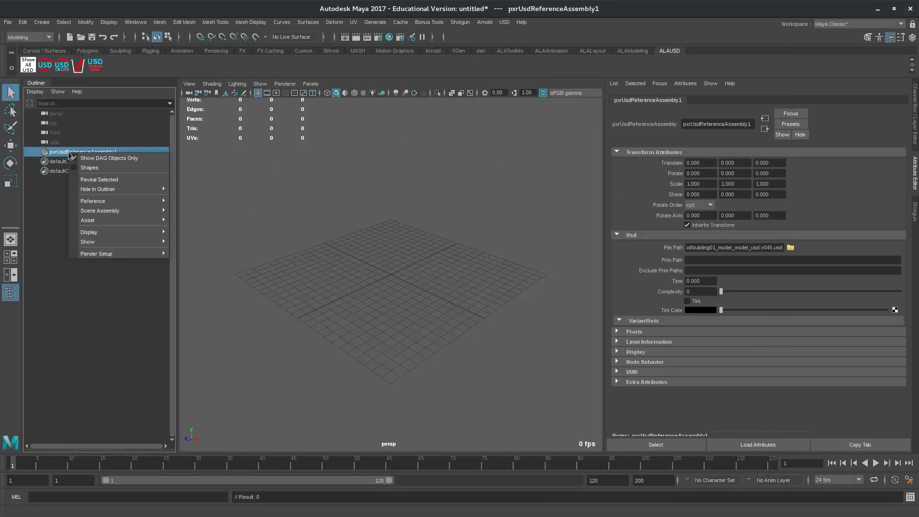
{"action": "mouse_move", "coordinate": [127, 213]}
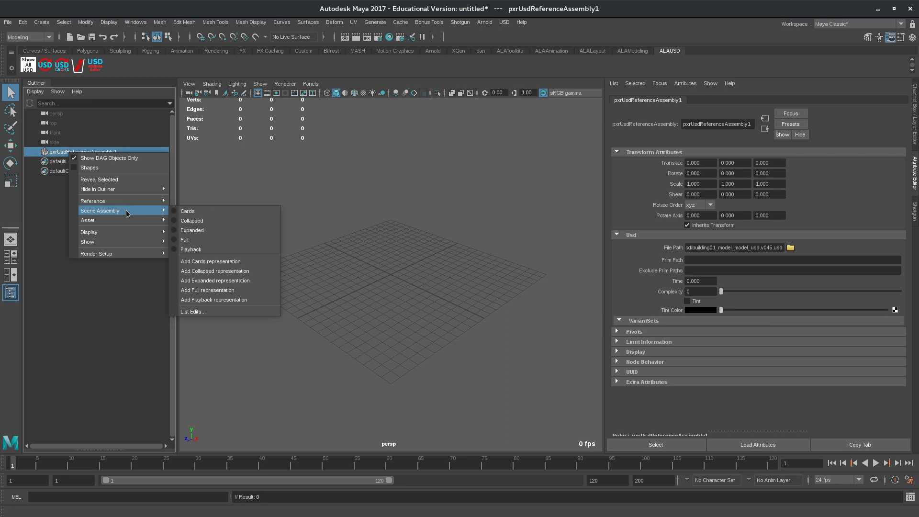
{"action": "left_click", "coordinate": [143, 294]}
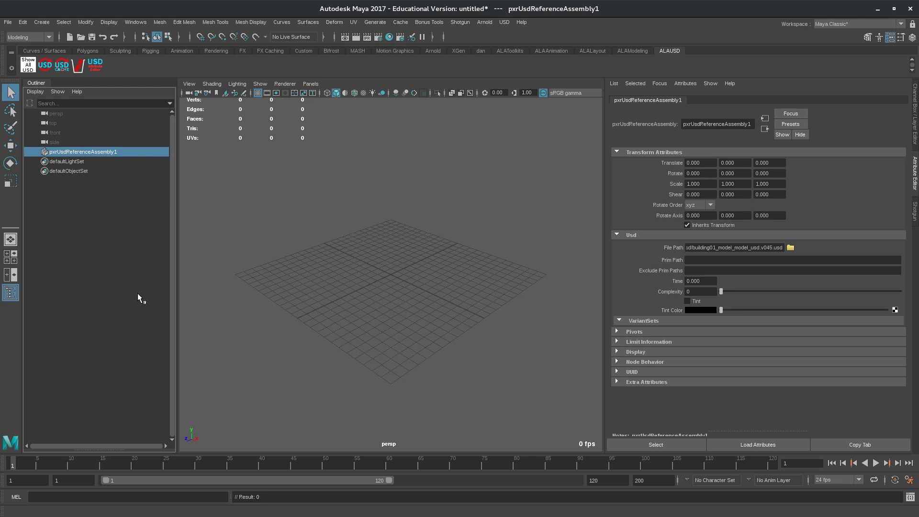
{"action": "left_click", "coordinate": [89, 201]}
{"action": "left_click", "coordinate": [91, 151]}
{"action": "right_click", "coordinate": [85, 153]}
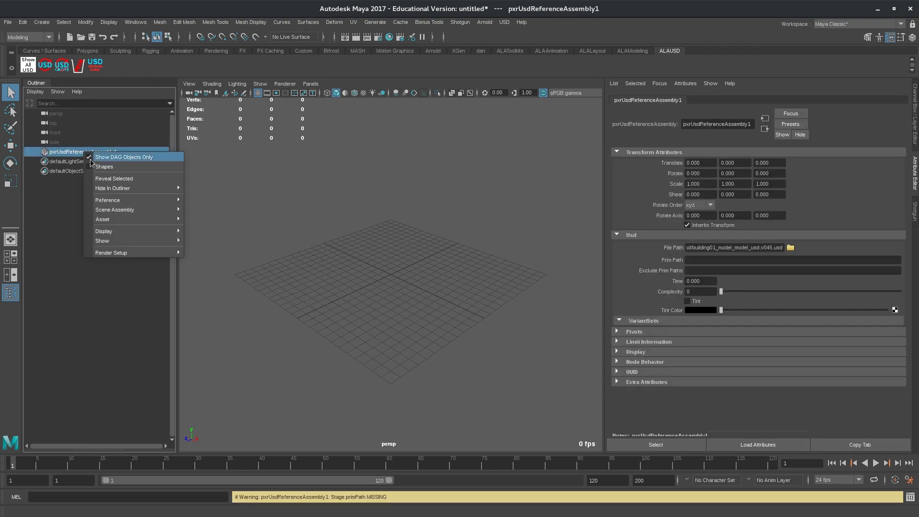
{"action": "mouse_move", "coordinate": [143, 211]}
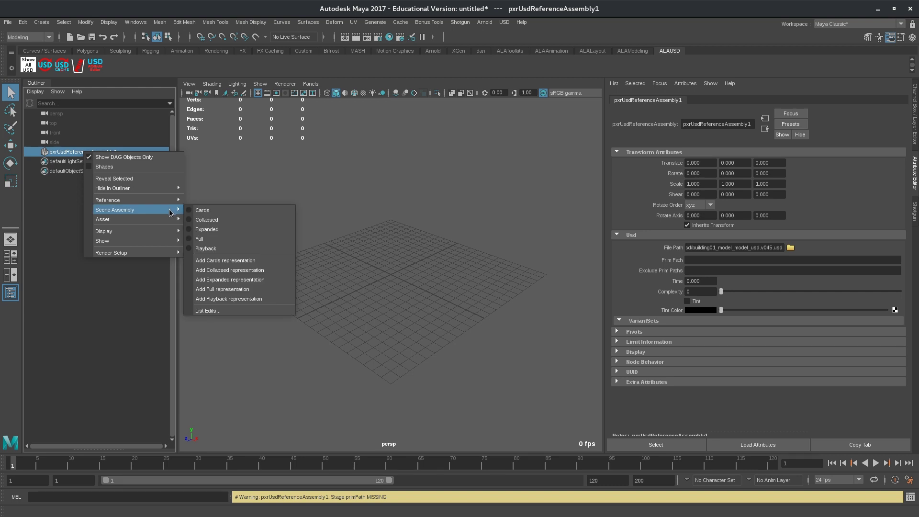
{"action": "left_click", "coordinate": [204, 222]}
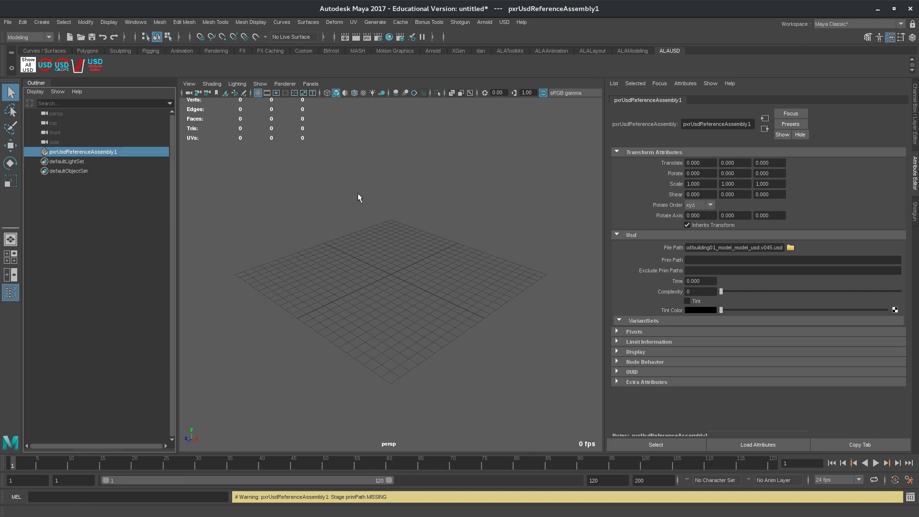
{"action": "right_click_drag", "start_coordinate": [436, 211], "coordinate": [263, 195], "text": "alt"}
{"action": "right_click_drag", "start_coordinate": [426, 204], "coordinate": [311, 194], "text": "alt"}
{"action": "right_click_drag", "start_coordinate": [462, 202], "coordinate": [396, 203], "text": "alt"}
{"action": "middle_click_drag", "start_coordinate": [402, 208], "coordinate": [398, 237], "text": "alt"}
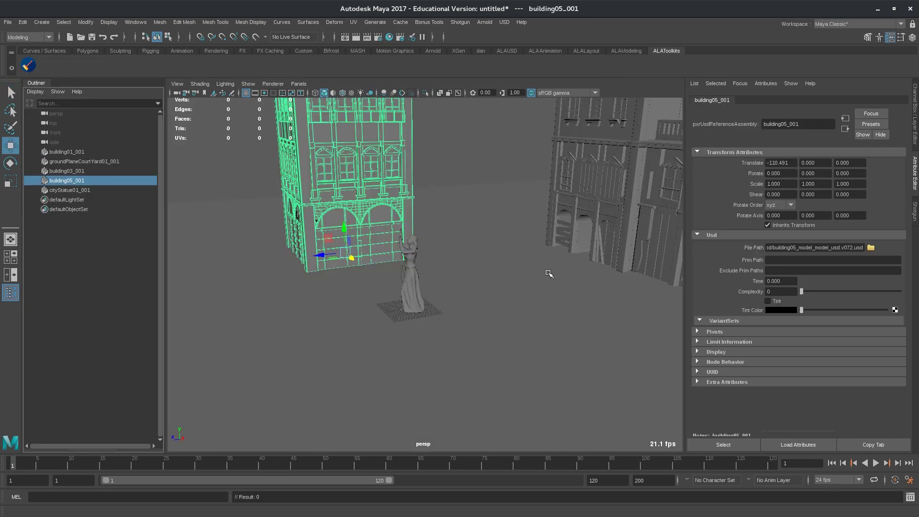
{"action": "left_click_drag", "start_coordinate": [549, 273], "coordinate": [416, 254], "text": "alt"}
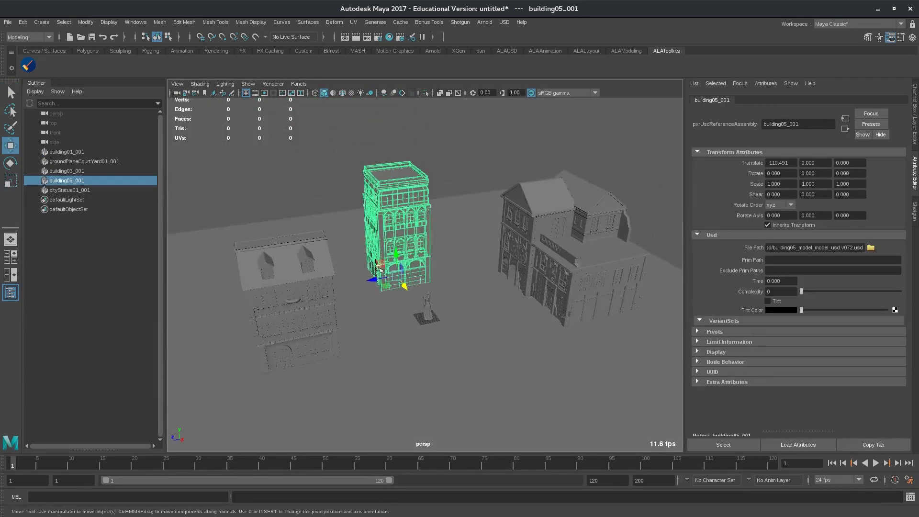
In the courtyard scene, duplicate building05 twice and line the copies up in a row with the original.
{"action": "key", "text": "ctrl+d"}
{"action": "left_click_drag", "start_coordinate": [373, 279], "coordinate": [467, 243]}
{"action": "key", "text": "ctrl+d"}
{"action": "left_click", "coordinate": [75, 179]}
Duplicate building03 and move the copy alongside the original, to about 162.4 in X.
{"action": "left_click", "coordinate": [506, 205]}
{"action": "key", "text": "ctrl+d"}
{"action": "left_click_drag", "start_coordinate": [540, 276], "coordinate": [656, 313]}
{"action": "left_click_drag", "start_coordinate": [587, 322], "coordinate": [517, 340], "text": "alt"}
Rotate building01 to face the courtyard, then duplicate it and place the copy beside it.
{"action": "left_click", "coordinate": [302, 269]}
{"action": "key", "text": "e"}
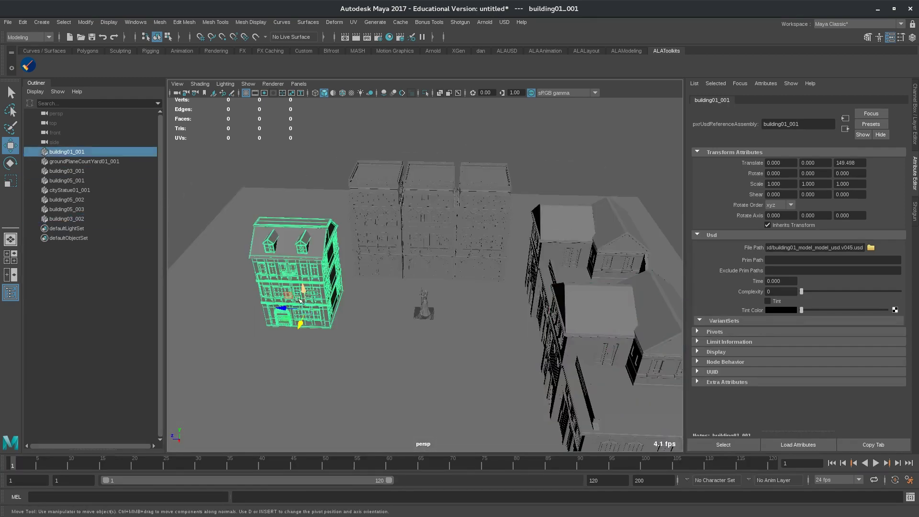
{"action": "left_click_drag", "start_coordinate": [293, 321], "coordinate": [270, 350]}
{"action": "key", "text": "w"}
{"action": "key", "text": "ctrl+d"}
{"action": "left_click_drag", "start_coordinate": [379, 336], "coordinate": [549, 243], "text": "alt"}
Move both building03 assemblies together closer to the building05 row, then clear the selection.
{"action": "left_click", "coordinate": [532, 199]}
{"action": "left_click", "coordinate": [605, 298], "text": "shift"}
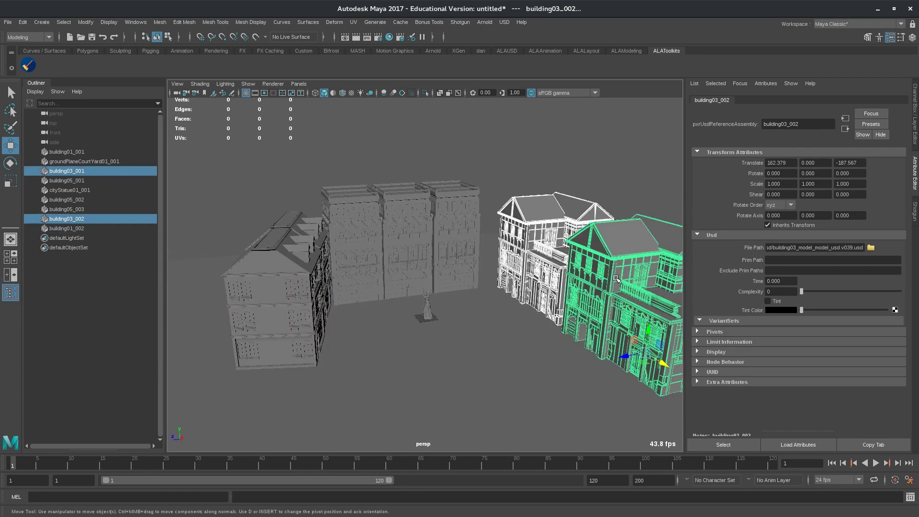
{"action": "left_click_drag", "start_coordinate": [662, 362], "coordinate": [508, 320]}
{"action": "left_click", "coordinate": [447, 137]}
{"action": "left_click_drag", "start_coordinate": [447, 137], "coordinate": [453, 165], "text": "alt"}
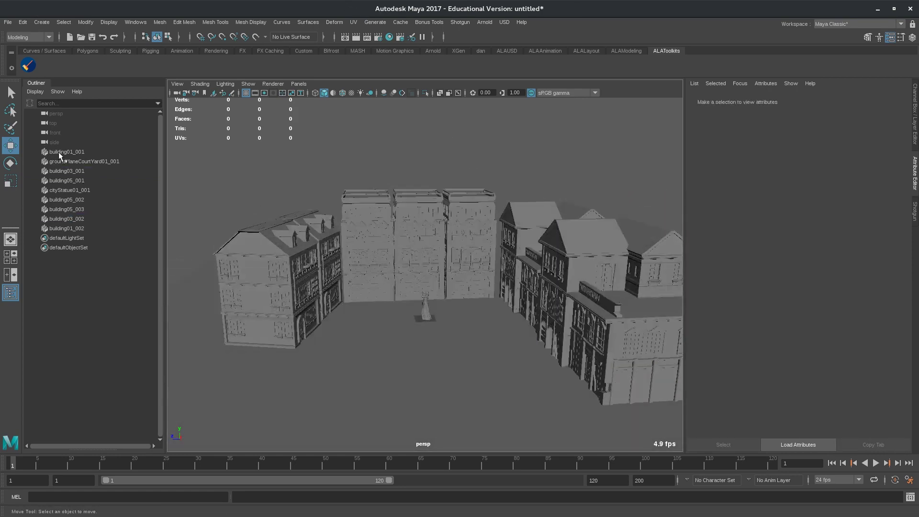
Group all the buildings, the ground plane and the statue, and name the group setAlley.
{"action": "left_click_drag", "start_coordinate": [60, 152], "coordinate": [67, 224]}
{"action": "key", "text": "ctrl+g"}
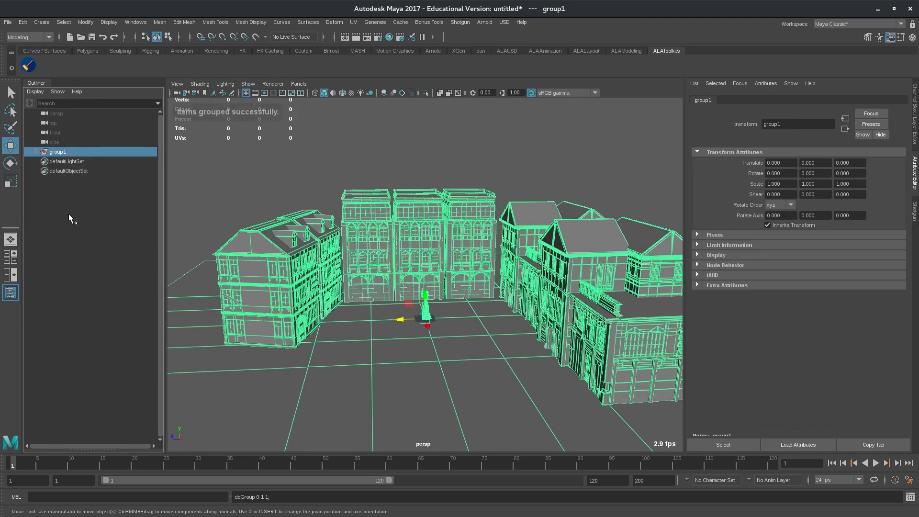
{"action": "left_click", "coordinate": [68, 217]}
{"action": "left_click", "coordinate": [36, 152]}
{"action": "double_click", "coordinate": [59, 151]}
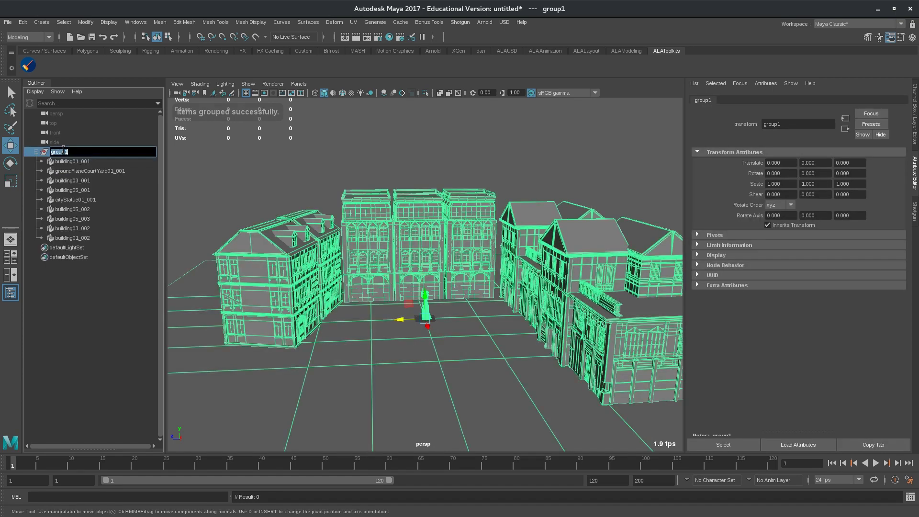
{"action": "type", "text": "setAlley"}
{"action": "key", "text": "Return"}
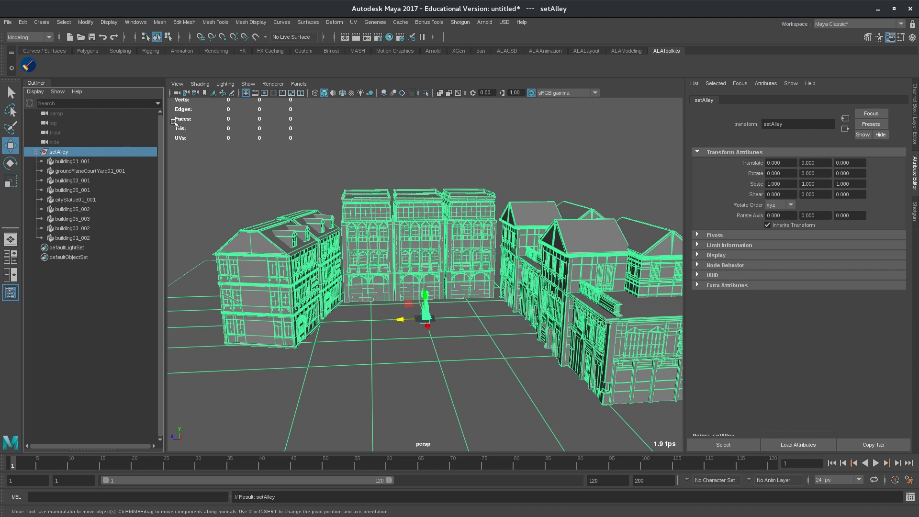
Group the two building03 assemblies inside setAlley and name the group building_03.
{"action": "left_click", "coordinate": [641, 185]}
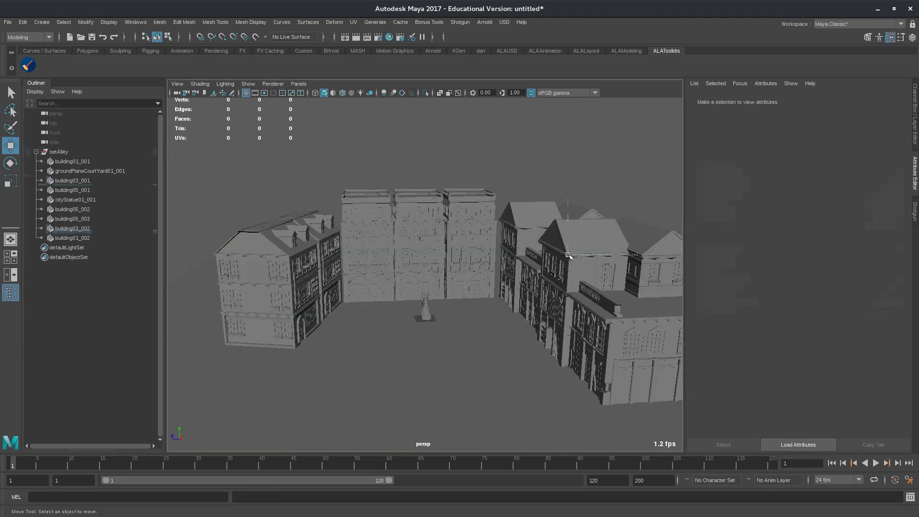
{"action": "left_click_drag", "start_coordinate": [641, 184], "coordinate": [571, 256]}
{"action": "key", "text": "ctrl+g"}
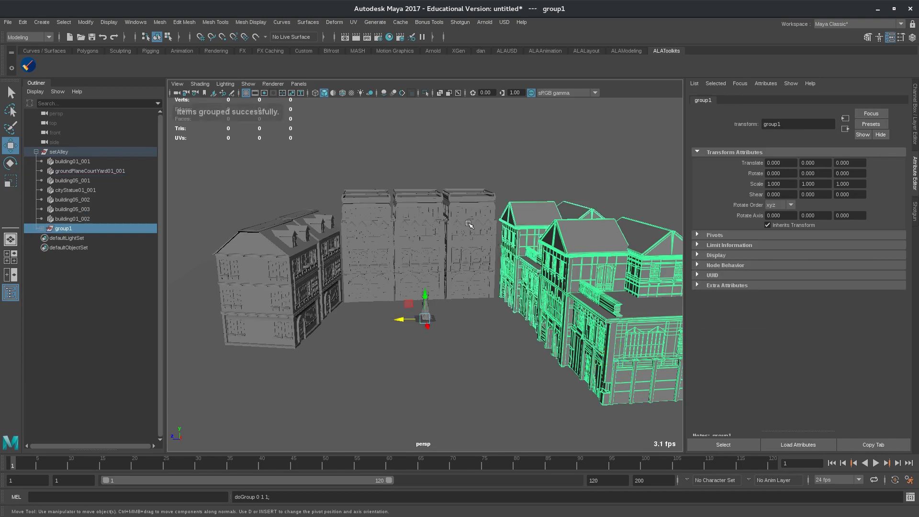
{"action": "double_click", "coordinate": [59, 229]}
{"action": "type", "text": "building"}
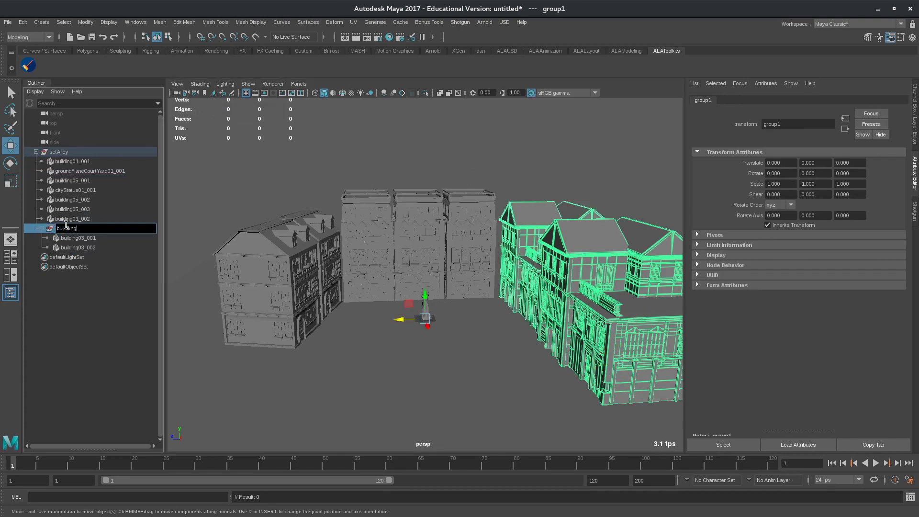
{"action": "type", "text": "_03"}
{"action": "key", "text": "Return"}
Group the three building05 assemblies inside setAlley and name the group building05.
{"action": "left_click_drag", "start_coordinate": [335, 151], "coordinate": [474, 205]}
{"action": "key", "text": "ctrl+g"}
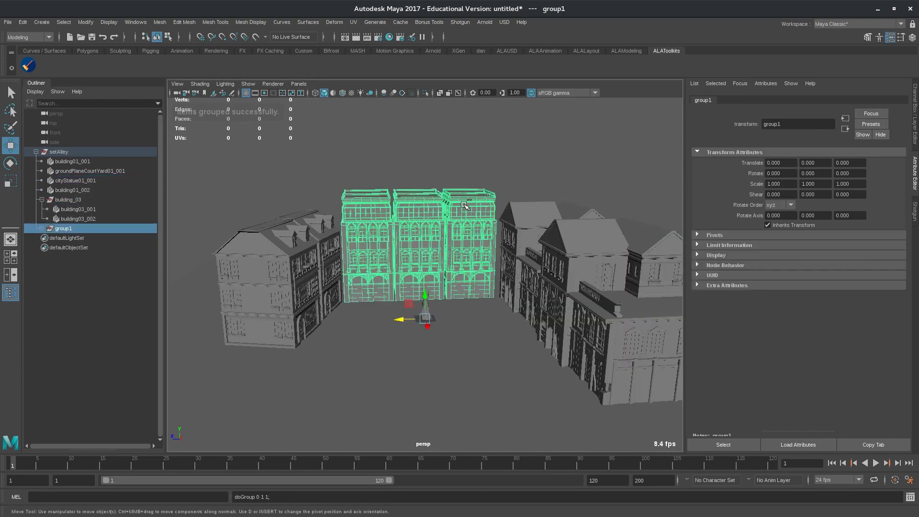
{"action": "double_click", "coordinate": [58, 229]}
{"action": "type", "text": "building05"}
{"action": "key", "text": "Return"}
Group the two building01 assemblies inside setAlley and name the group building01.
{"action": "left_click_drag", "start_coordinate": [242, 186], "coordinate": [321, 267]}
{"action": "key", "text": "ctrl+g"}
{"action": "left_click", "coordinate": [41, 248]}
{"action": "double_click", "coordinate": [59, 247]}
{"action": "type", "text": "building01"}
{"action": "key", "text": "Return"}
Examine the grouped courtyard layout from several angles with nothing selected.
{"action": "left_click", "coordinate": [536, 167]}
{"action": "left_click_drag", "start_coordinate": [537, 167], "coordinate": [486, 203], "text": "alt"}
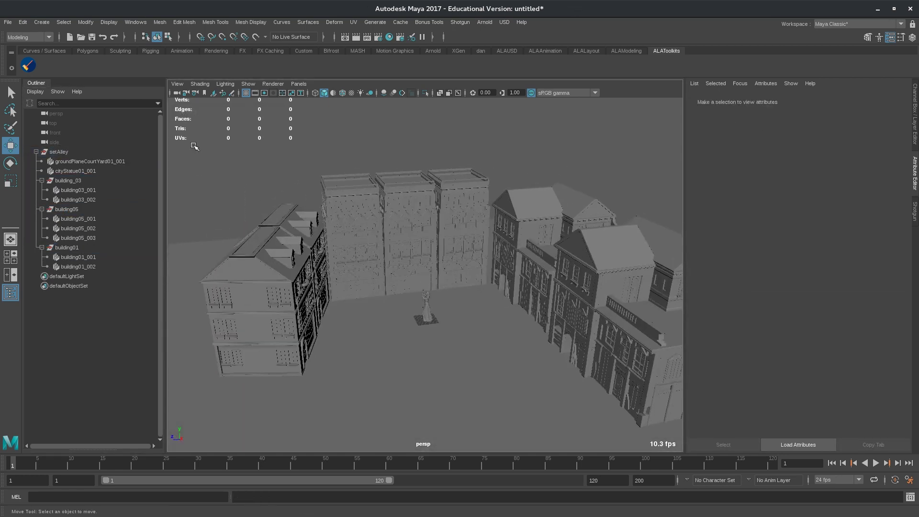
{"action": "mouse_move", "coordinate": [466, 283]}
{"action": "left_mouse_down", "text": "alt"}
{"action": "mouse_move", "coordinate": [460, 266]}
{"action": "mouse_move", "coordinate": [462, 278]}
{"action": "left_mouse_up", "text": "alt"}
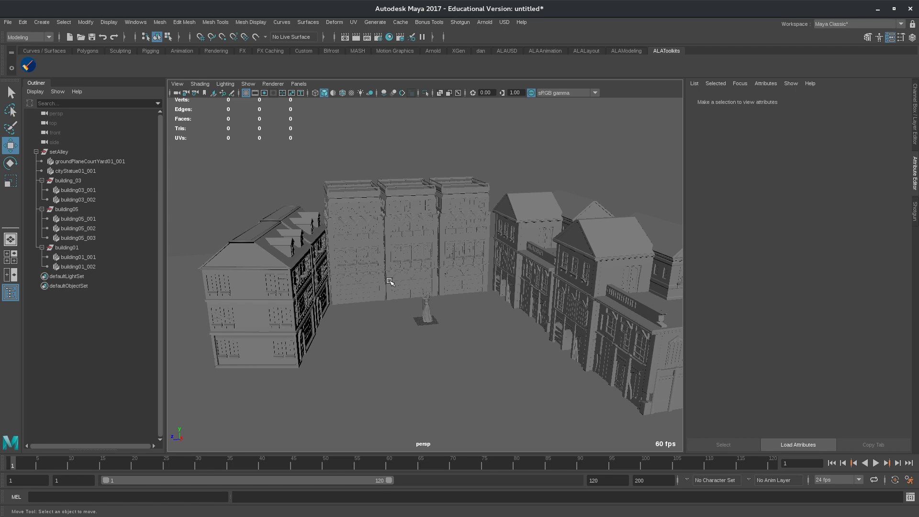
{"action": "mouse_move", "coordinate": [358, 253]}
{"action": "left_mouse_down", "text": "alt"}
{"action": "mouse_move", "coordinate": [365, 232]}
{"action": "mouse_move", "coordinate": [435, 232]}
{"action": "mouse_move", "coordinate": [367, 254]}
{"action": "left_mouse_up", "text": "alt"}
{"action": "right_click_drag", "start_coordinate": [367, 254], "coordinate": [480, 240], "text": "alt"}
{"action": "left_click_drag", "start_coordinate": [480, 240], "coordinate": [454, 240], "text": "alt"}
{"action": "right_click_drag", "start_coordinate": [375, 264], "coordinate": [367, 247], "text": "alt"}
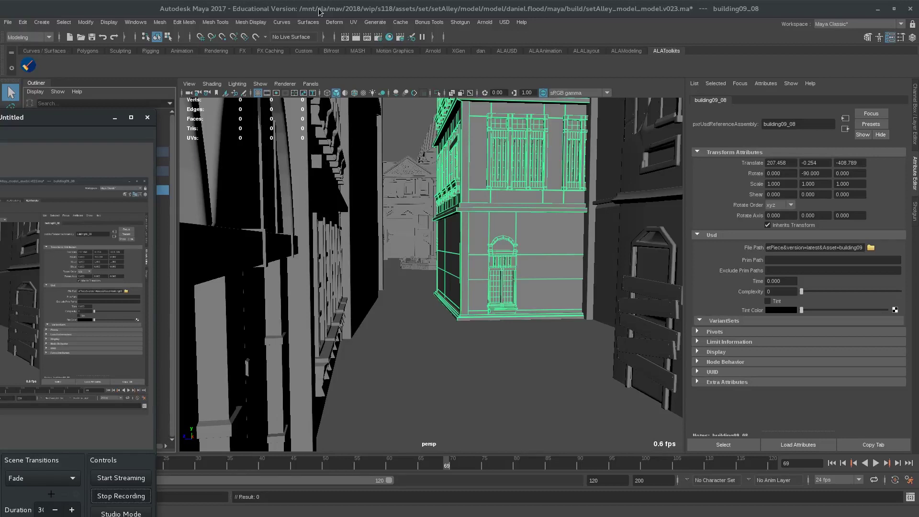
Bring the setAlley_model_model.v023.ma scene to the front and examine the alleyway set from different viewpoints.
{"action": "left_click", "coordinate": [320, 12]}
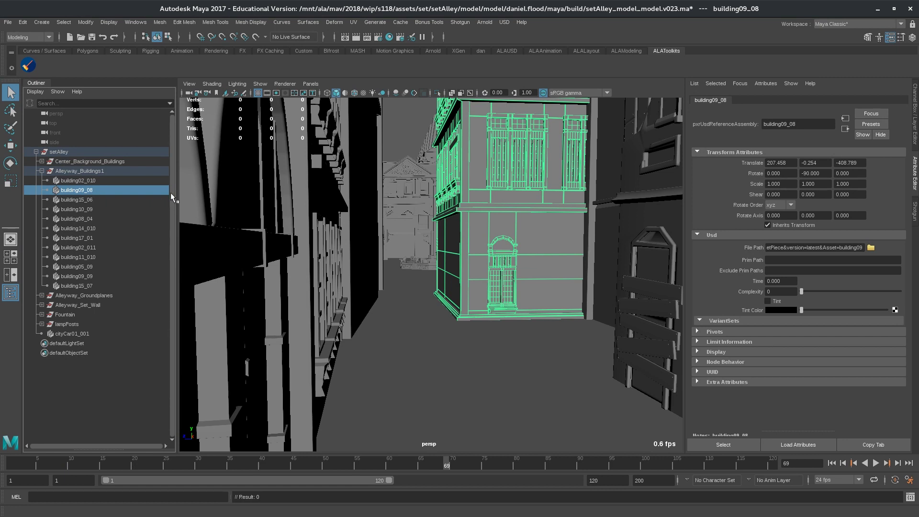
{"action": "left_click_drag", "start_coordinate": [549, 238], "coordinate": [512, 249], "text": "alt"}
{"action": "right_click_drag", "start_coordinate": [512, 249], "coordinate": [430, 231], "text": "alt"}
{"action": "scroll", "coordinate": [501, 245], "scroll_direction": "up", "scroll_amount": 10}
{"action": "left_click_drag", "start_coordinate": [431, 232], "coordinate": [383, 268], "text": "alt"}
{"action": "right_click_drag", "start_coordinate": [383, 268], "coordinate": [405, 255], "text": "alt"}
{"action": "left_click_drag", "start_coordinate": [405, 254], "coordinate": [639, 232], "text": "alt"}
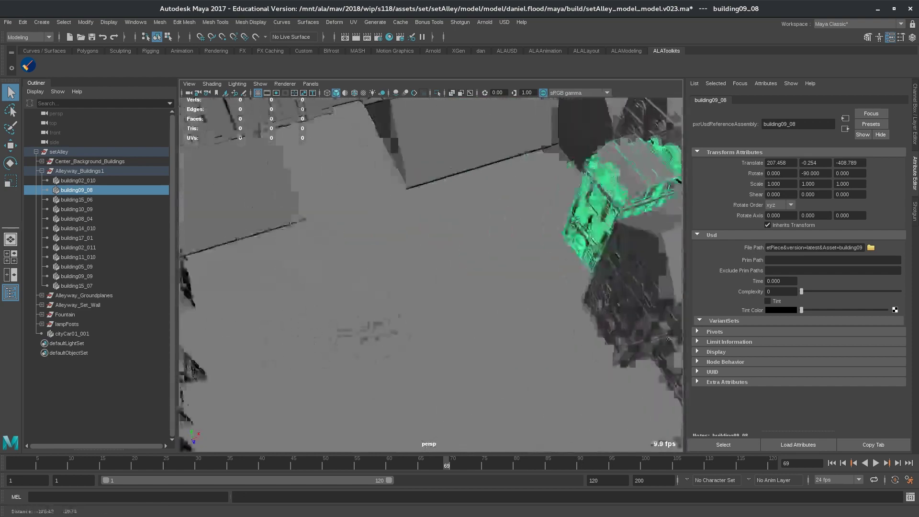
{"action": "left_click_drag", "start_coordinate": [539, 264], "coordinate": [508, 222], "text": "alt"}
{"action": "middle_click_drag", "start_coordinate": [508, 221], "coordinate": [623, 232], "text": "alt"}
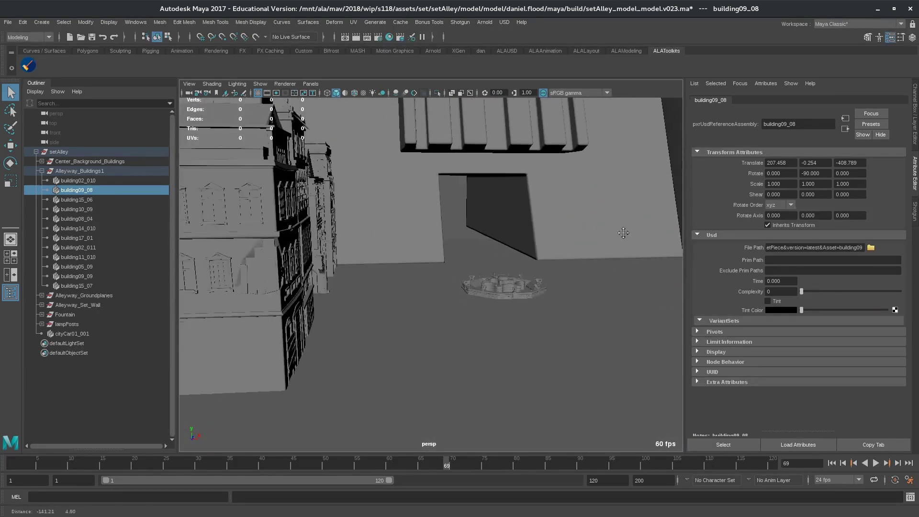
Browse the setAlley hierarchy, collapsing Alleyway_Buildings1 and expanding Fountain to inspect the cityFountain_Set assembly.
{"action": "left_click", "coordinate": [42, 171]}
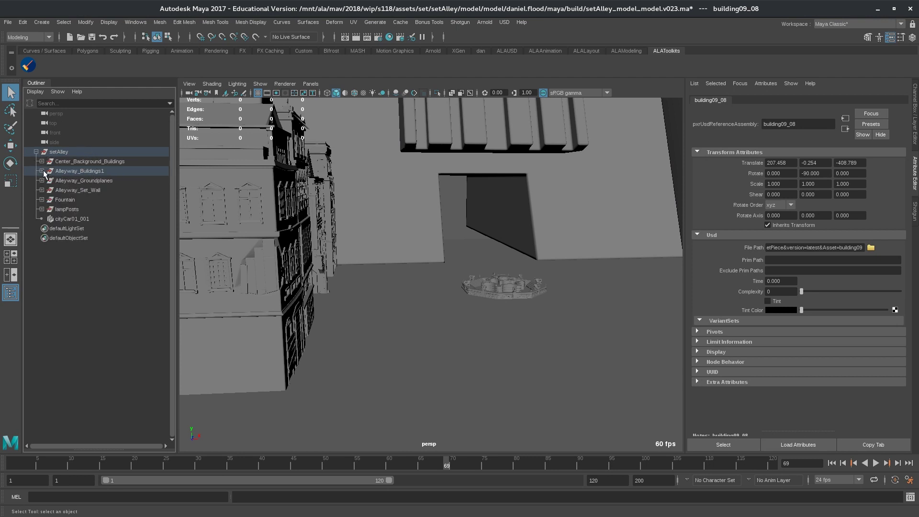
{"action": "left_click", "coordinate": [42, 171]}
{"action": "left_click", "coordinate": [43, 171]}
{"action": "scroll", "coordinate": [462, 231], "scroll_direction": "down", "scroll_amount": 8}
{"action": "left_click_drag", "start_coordinate": [462, 232], "coordinate": [440, 249], "text": "alt"}
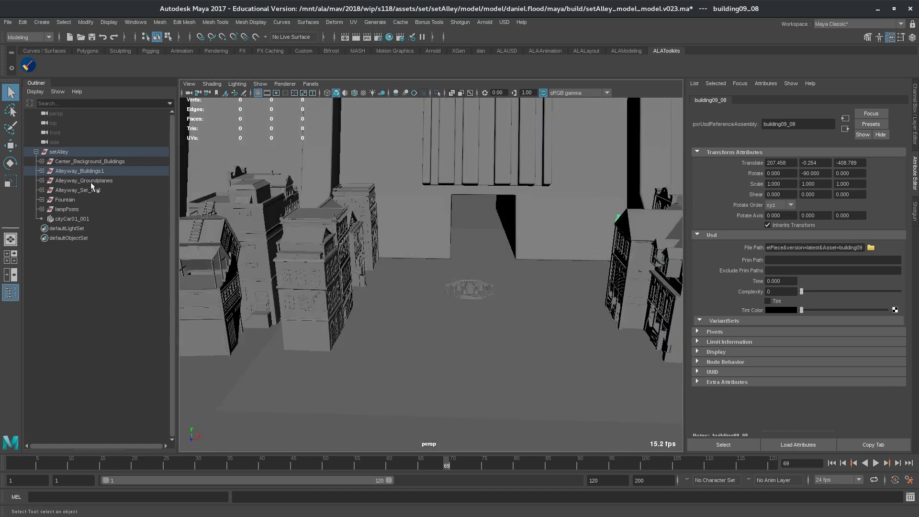
{"action": "left_click", "coordinate": [42, 199]}
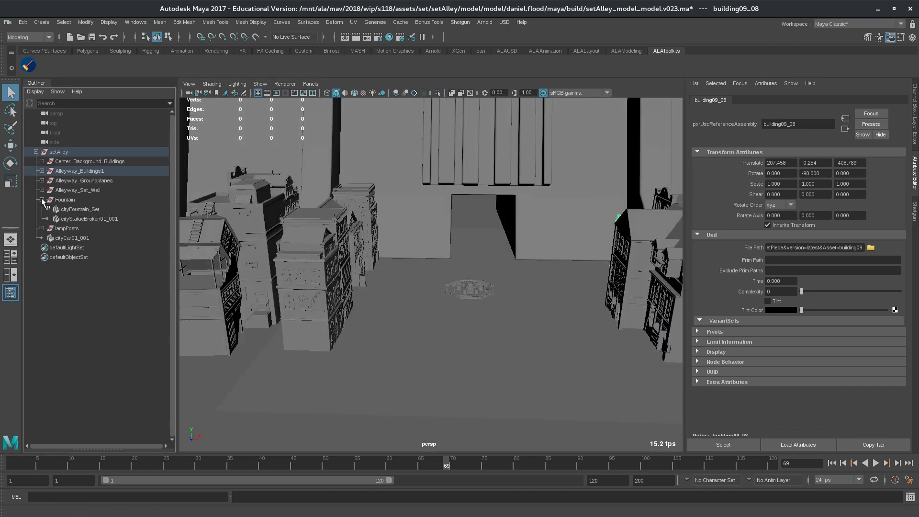
{"action": "left_click", "coordinate": [42, 200]}
{"action": "left_click", "coordinate": [42, 200]}
{"action": "left_click", "coordinate": [93, 211]}
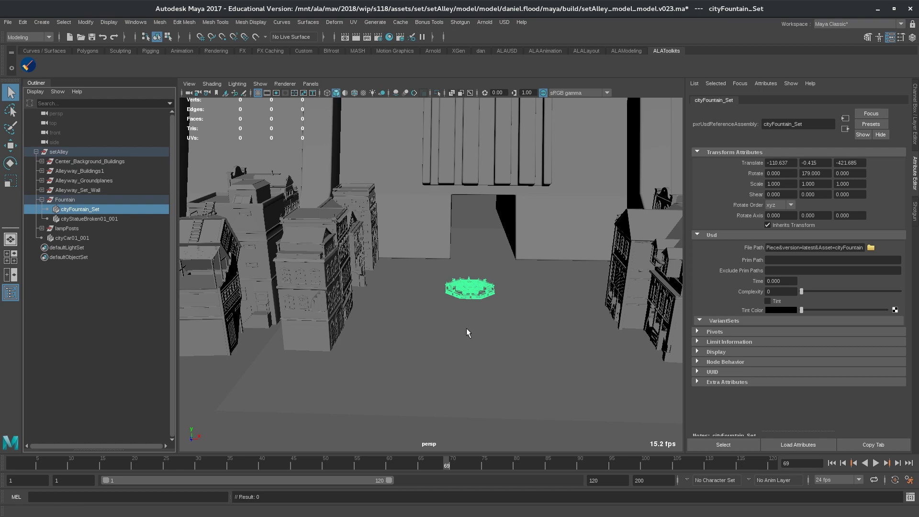
Select the building09_08 assembly in the scene and examine its facade up close.
{"action": "left_click_drag", "start_coordinate": [467, 332], "coordinate": [398, 309], "text": "alt"}
{"action": "left_click", "coordinate": [398, 309]}
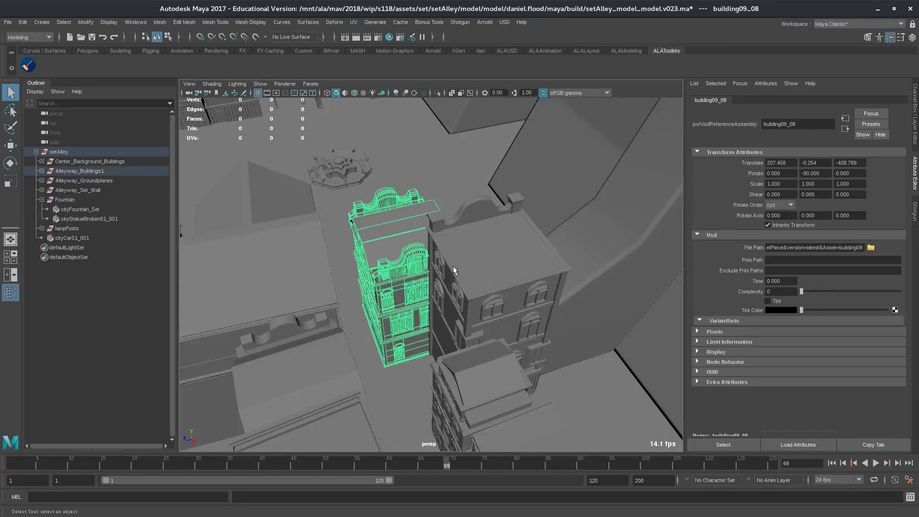
{"action": "right_click_drag", "start_coordinate": [367, 341], "coordinate": [409, 378], "text": "alt"}
{"action": "left_click_drag", "start_coordinate": [392, 373], "coordinate": [545, 330], "text": "alt"}
{"action": "right_click_drag", "start_coordinate": [369, 314], "coordinate": [388, 297], "text": "alt"}
{"action": "middle_click_drag", "start_coordinate": [388, 298], "coordinate": [398, 248], "text": "alt"}
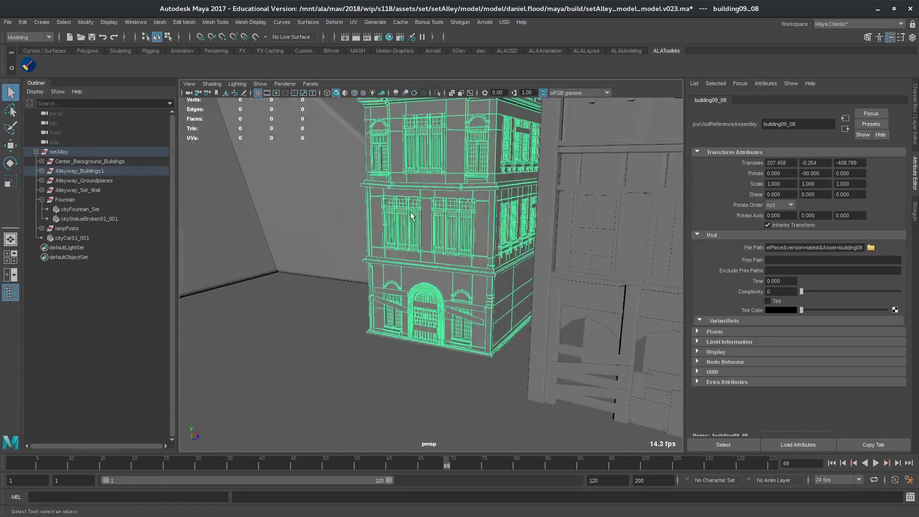
{"action": "right_click_drag", "start_coordinate": [401, 268], "coordinate": [463, 318], "text": "alt"}
{"action": "left_click_drag", "start_coordinate": [463, 318], "coordinate": [426, 313], "text": "alt"}
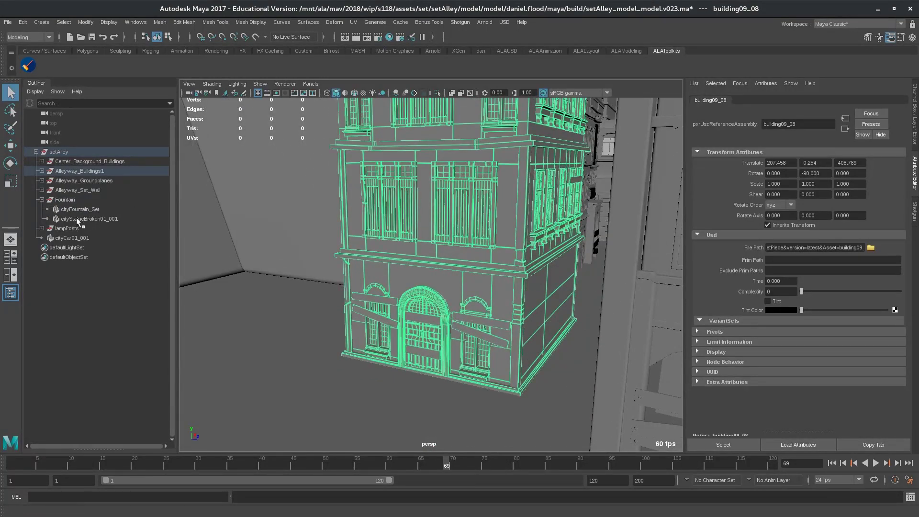
Reveal building09_08 in the Outliner, switch the assembly to its Expanded representation and unfold its component parts.
{"action": "key", "text": "f"}
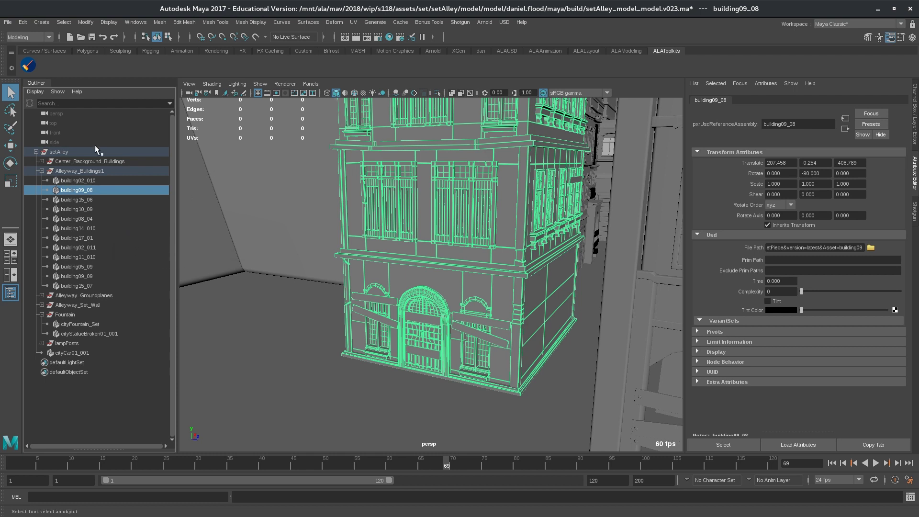
{"action": "right_click", "coordinate": [71, 192]}
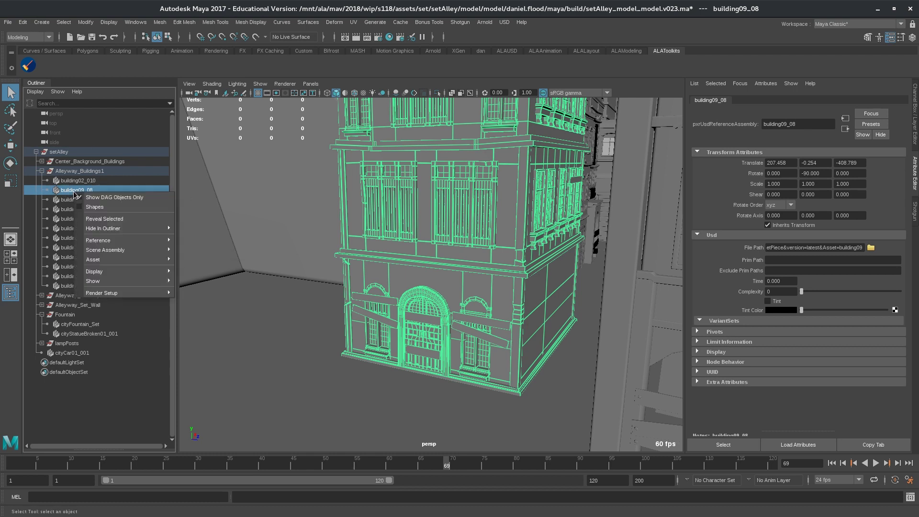
{"action": "left_click", "coordinate": [72, 192]}
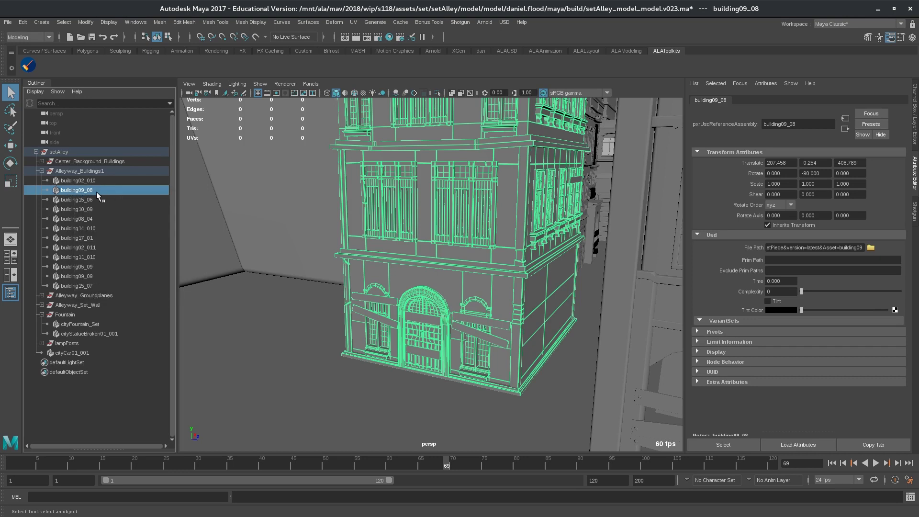
{"action": "right_click", "coordinate": [90, 194]}
{"action": "mouse_move", "coordinate": [179, 250]}
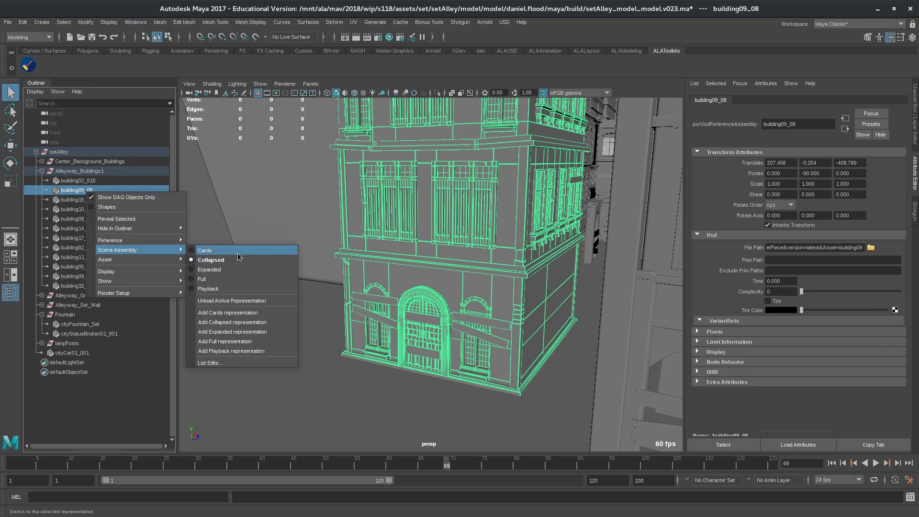
{"action": "left_click", "coordinate": [212, 269]}
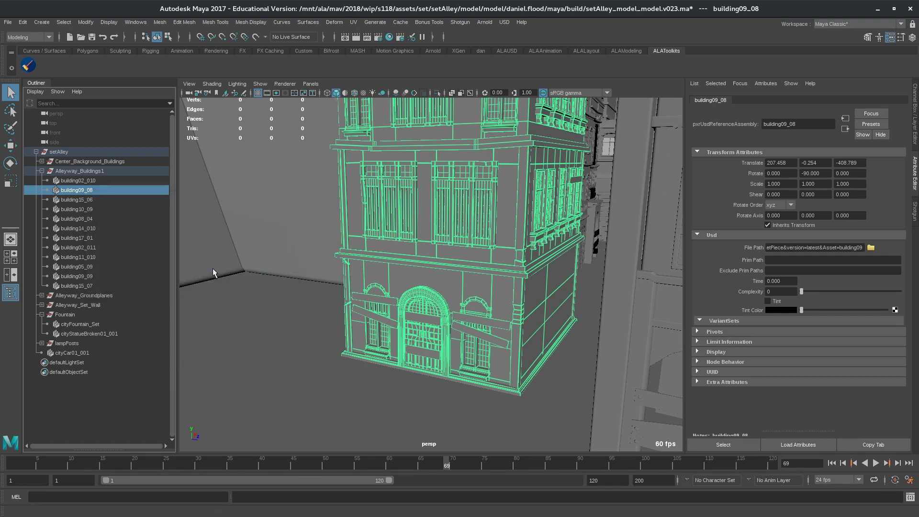
{"action": "left_click", "coordinate": [47, 190]}
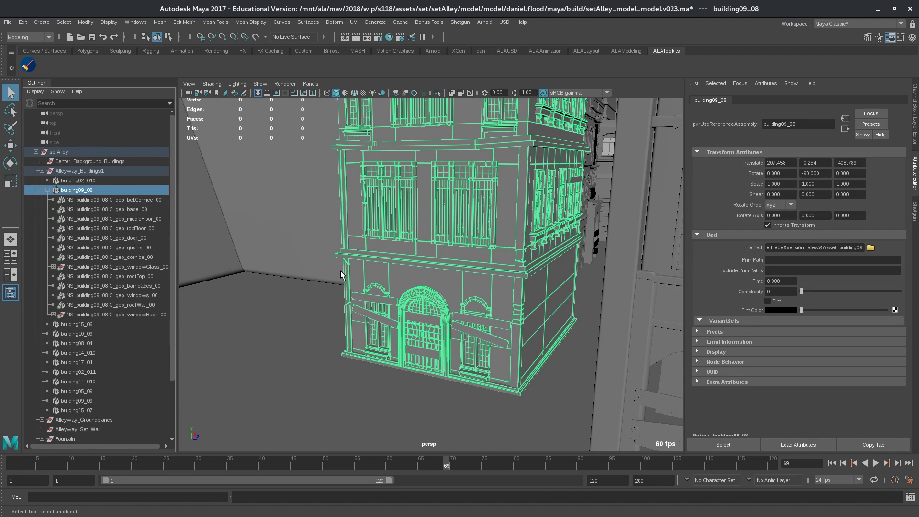
Select the barricades, windows and base parts of building09_08 one by one and examine its ground floor.
{"action": "left_click", "coordinate": [480, 330]}
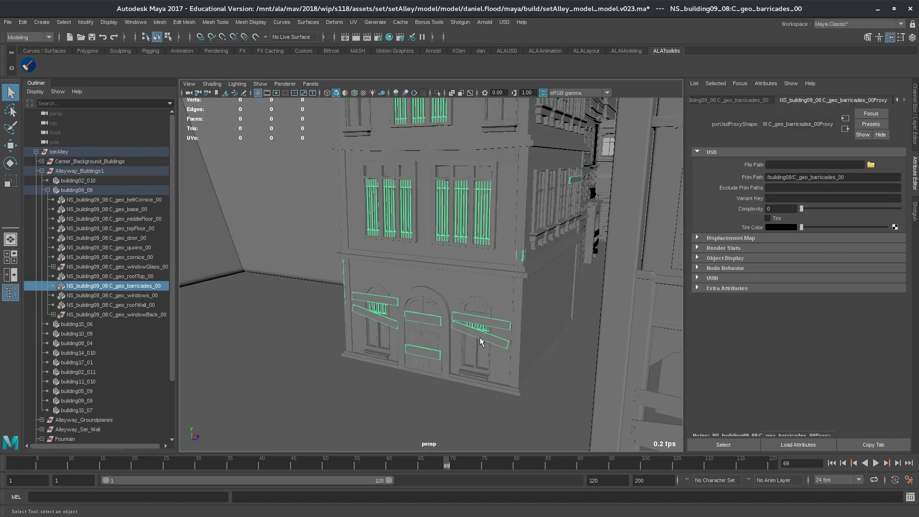
{"action": "left_click", "coordinate": [443, 338]}
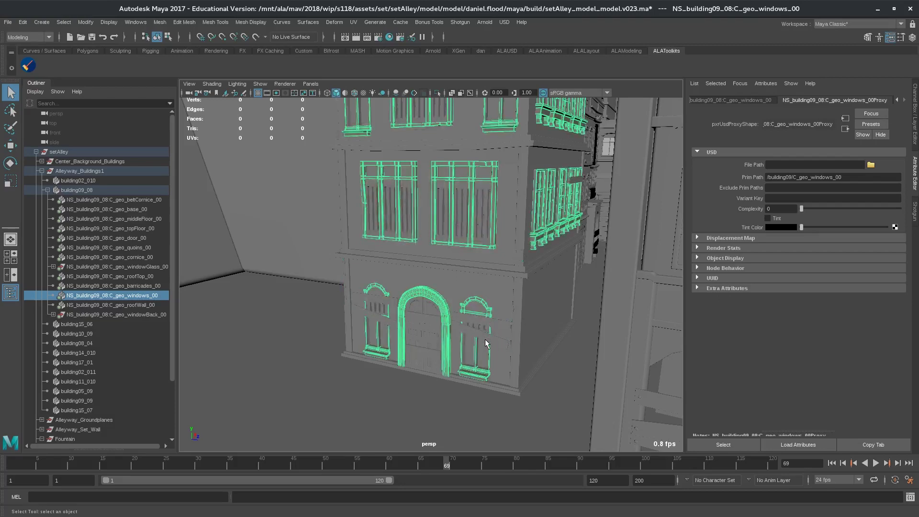
{"action": "left_click", "coordinate": [485, 299]}
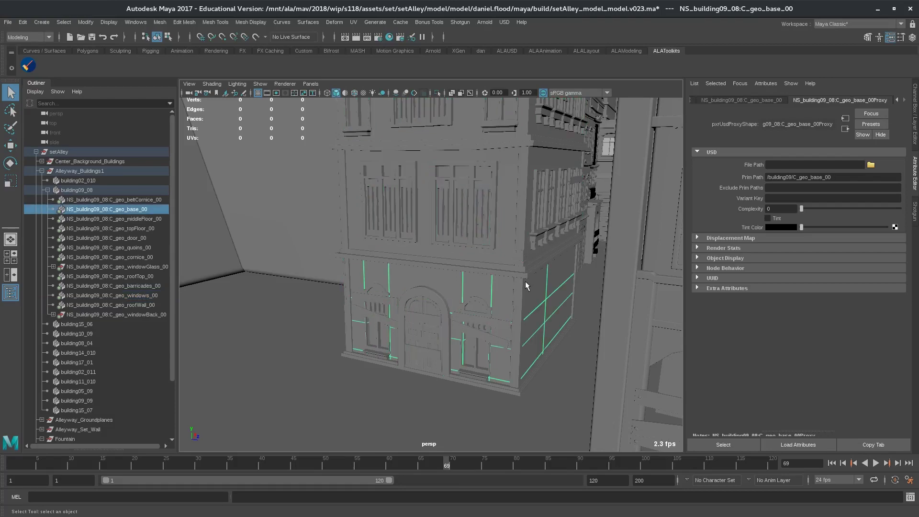
{"action": "left_click_drag", "start_coordinate": [538, 277], "coordinate": [514, 300], "text": "alt"}
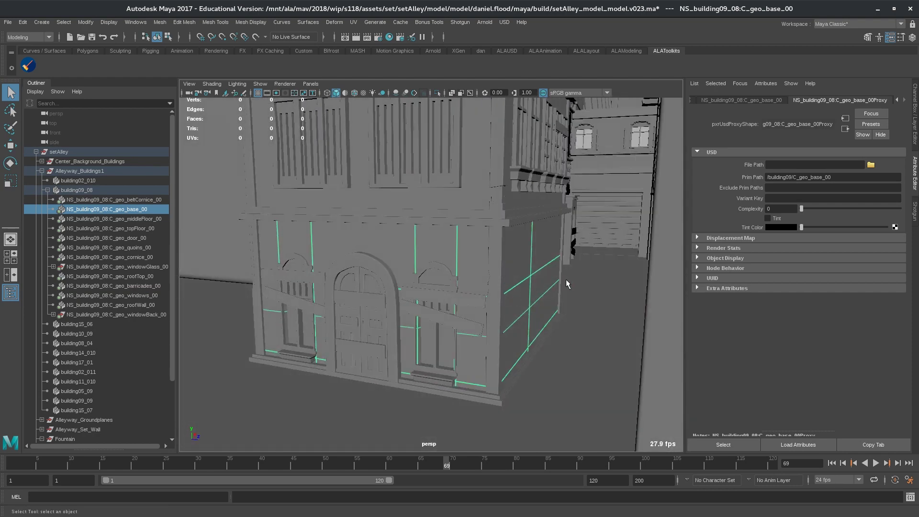
{"action": "left_click_drag", "start_coordinate": [566, 277], "coordinate": [491, 290], "text": "alt"}
Select the building09_08 assembly and switch it back to its Collapsed representation.
{"action": "right_click", "coordinate": [89, 192]}
{"action": "left_click", "coordinate": [90, 191]}
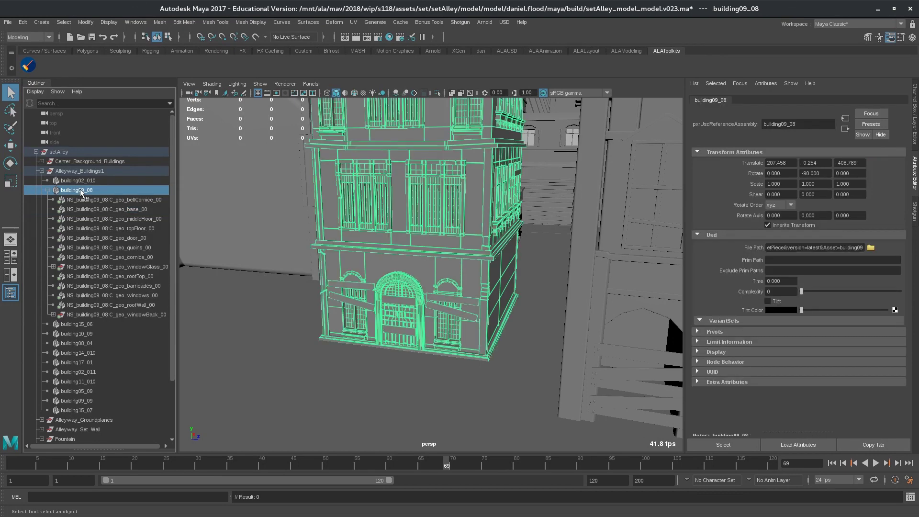
{"action": "right_click", "coordinate": [90, 191]}
{"action": "mouse_move", "coordinate": [159, 259]}
{"action": "left_click", "coordinate": [209, 258]}
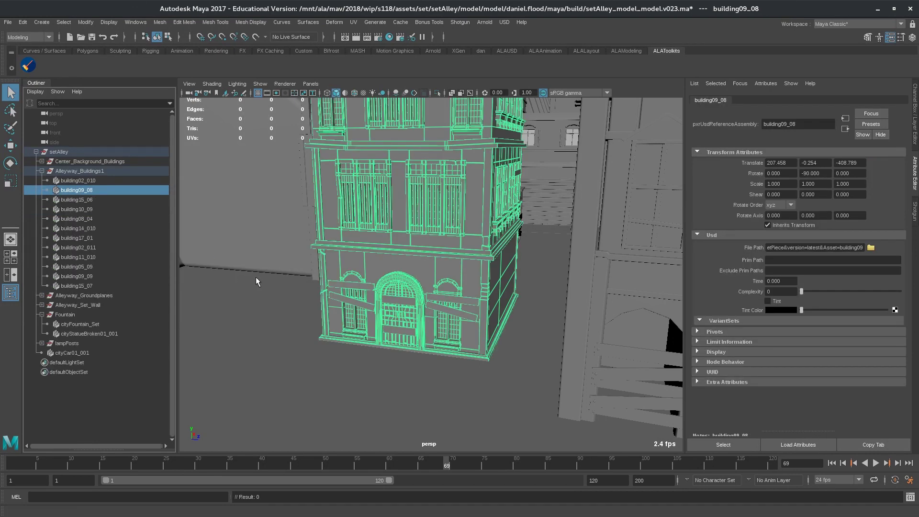
Examine the alley buildings as whole assemblies from different viewpoints, selecting building02_010 and deselecting it.
{"action": "left_click_drag", "start_coordinate": [322, 259], "coordinate": [434, 234], "text": "alt"}
{"action": "right_click_drag", "start_coordinate": [433, 235], "coordinate": [503, 229], "text": "alt"}
{"action": "left_click", "coordinate": [399, 316]}
{"action": "left_click_drag", "start_coordinate": [451, 300], "coordinate": [406, 278], "text": "alt"}
{"action": "left_click", "coordinate": [587, 257]}
{"action": "right_click_drag", "start_coordinate": [463, 262], "coordinate": [631, 267], "text": "alt"}
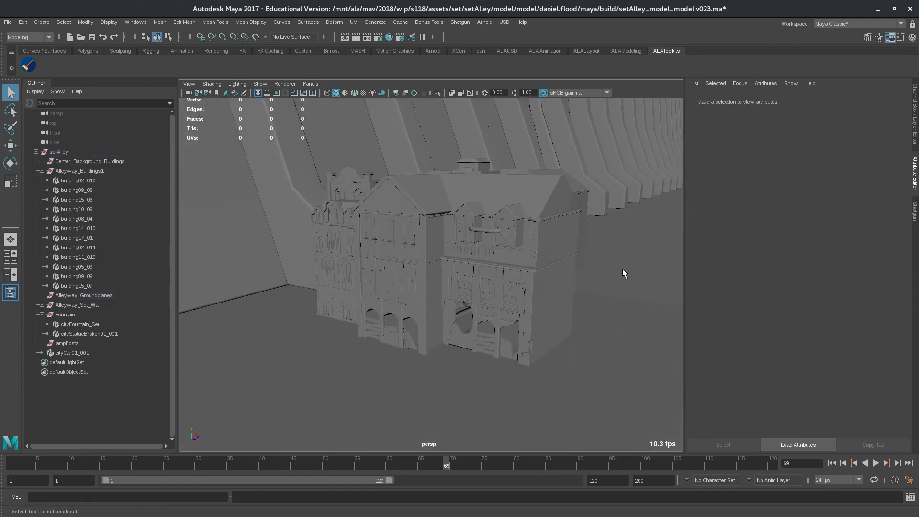
{"action": "left_click", "coordinate": [551, 245]}
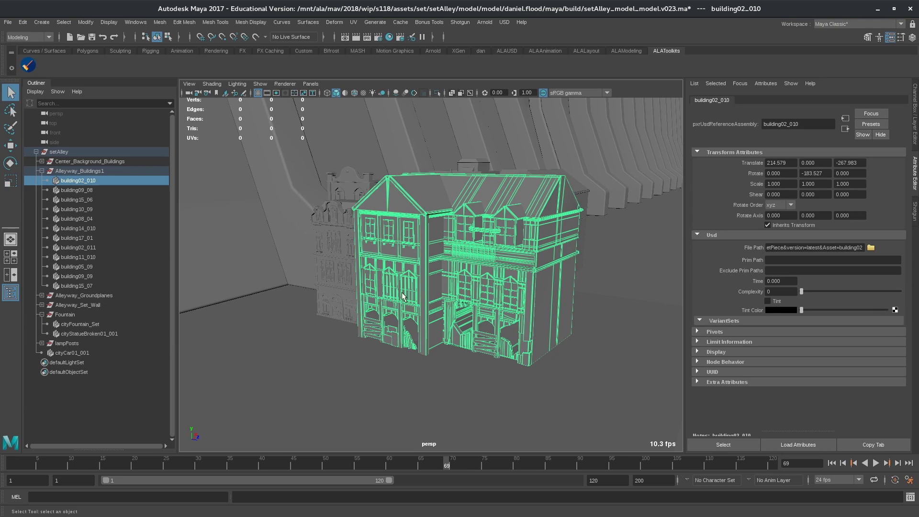
{"action": "left_click", "coordinate": [617, 254]}
Select building15_06, examine the neighbouring facades, and survey the courtyard and fountain with nothing selected.
{"action": "left_click_drag", "start_coordinate": [546, 267], "coordinate": [391, 270], "text": "alt"}
{"action": "right_click_drag", "start_coordinate": [391, 270], "coordinate": [513, 281], "text": "alt"}
{"action": "left_click_drag", "start_coordinate": [513, 281], "coordinate": [495, 274], "text": "alt"}
{"action": "left_click", "coordinate": [352, 199]}
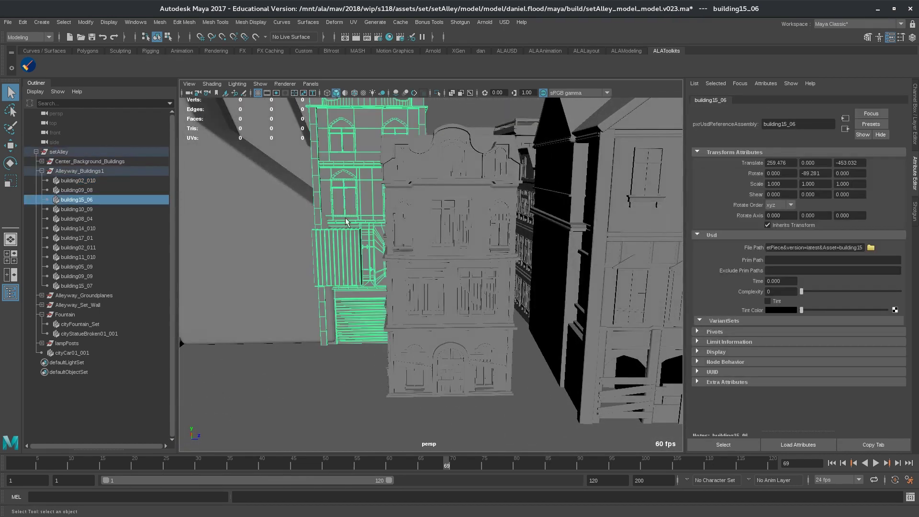
{"action": "middle_click_drag", "start_coordinate": [577, 262], "coordinate": [419, 260], "text": "alt"}
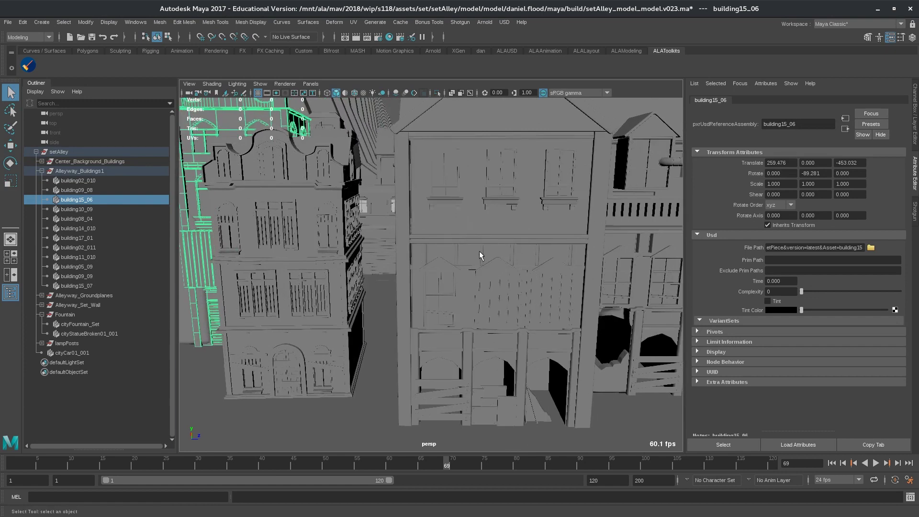
{"action": "right_click_drag", "start_coordinate": [454, 263], "coordinate": [281, 245], "text": "alt"}
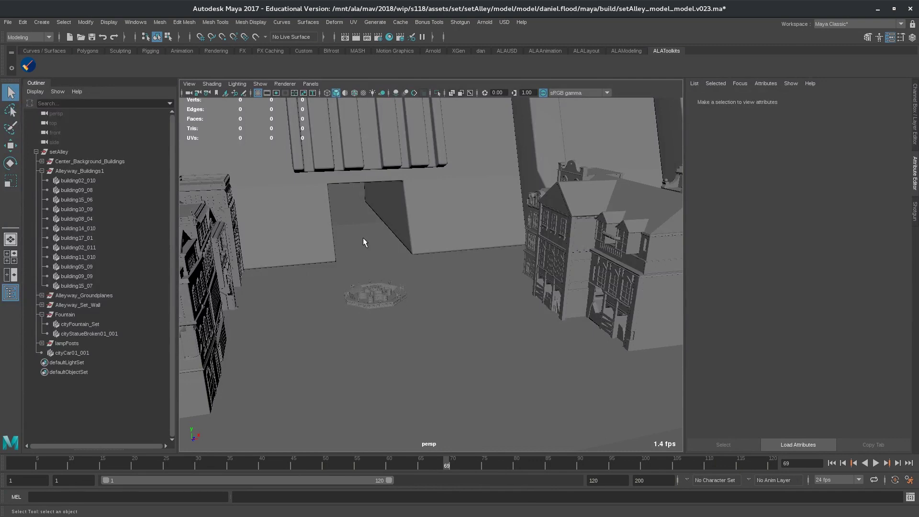
{"action": "left_click_drag", "start_coordinate": [451, 232], "coordinate": [437, 211], "text": "alt"}
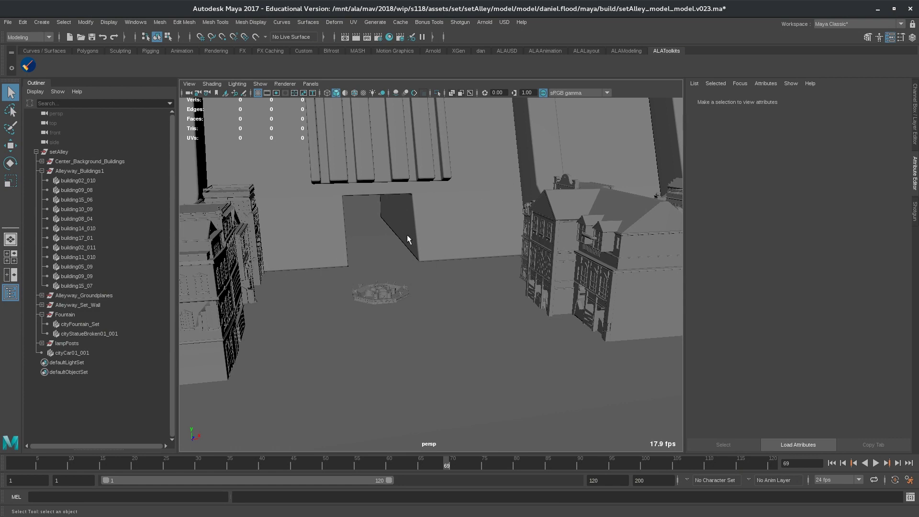
Publish the setAlley group with the Shotgun Publisher, using a viewport capture as thumbnail and the comment "this scene is awesome".
{"action": "left_click", "coordinate": [59, 151]}
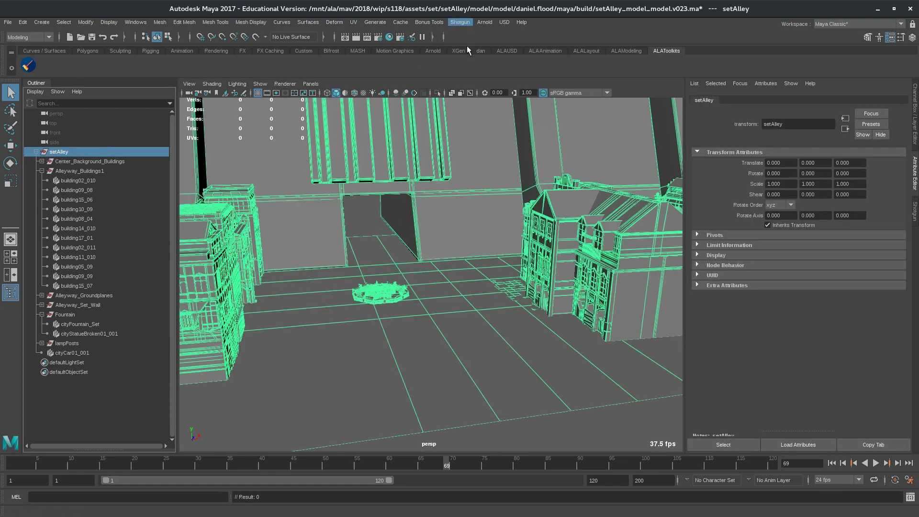
{"action": "left_click", "coordinate": [487, 92]}
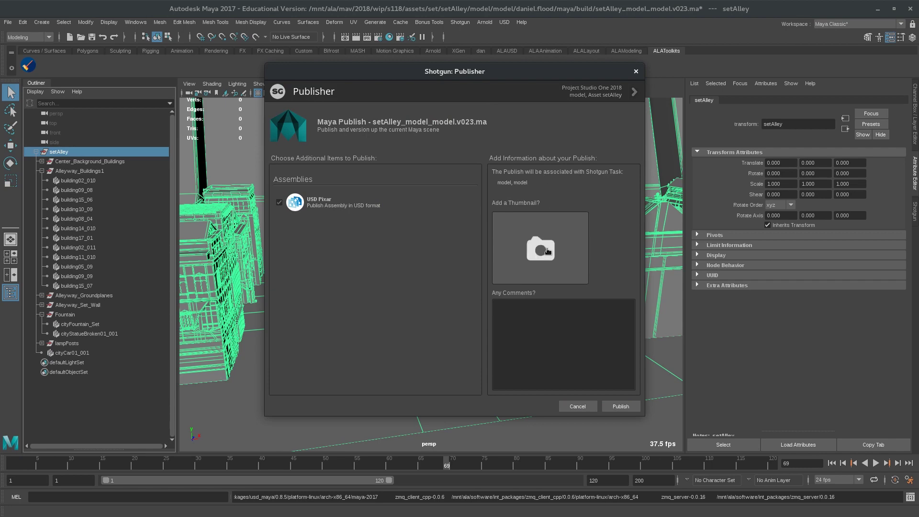
{"action": "left_click", "coordinate": [548, 251]}
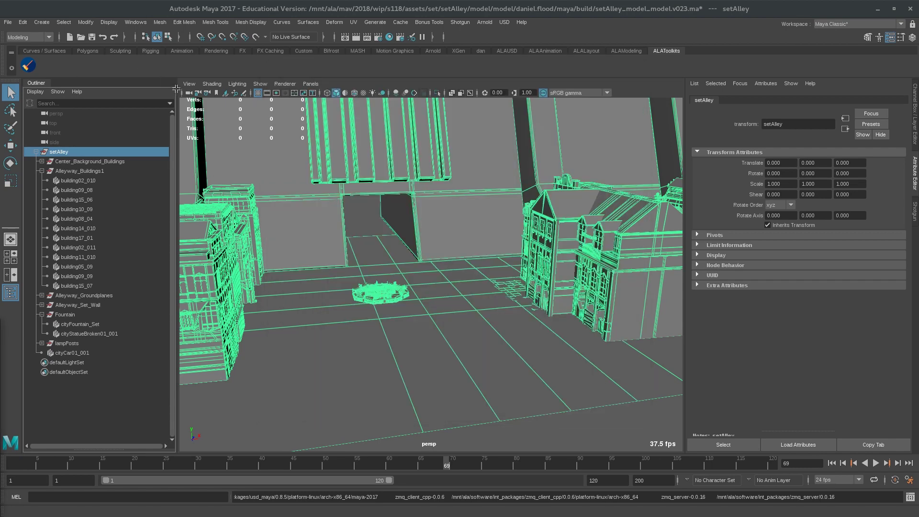
{"action": "left_click_drag", "start_coordinate": [180, 82], "coordinate": [673, 442]}
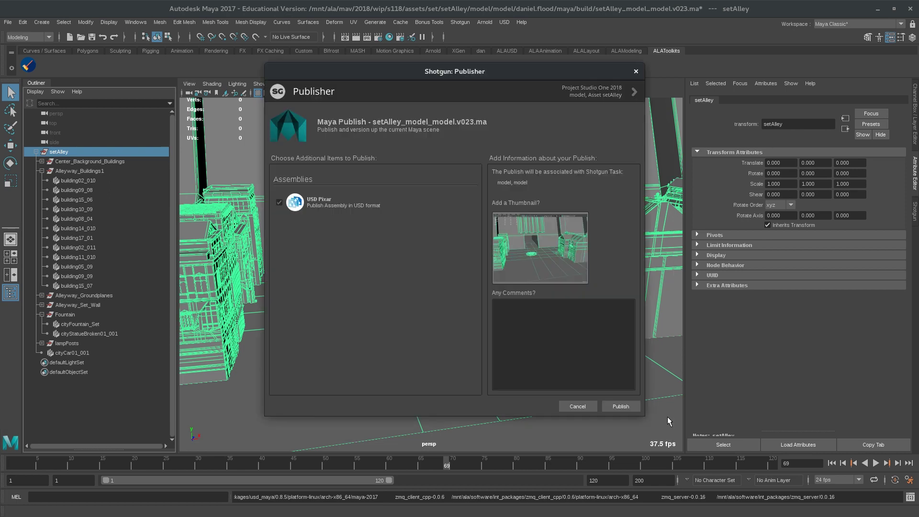
{"action": "left_click", "coordinate": [533, 332]}
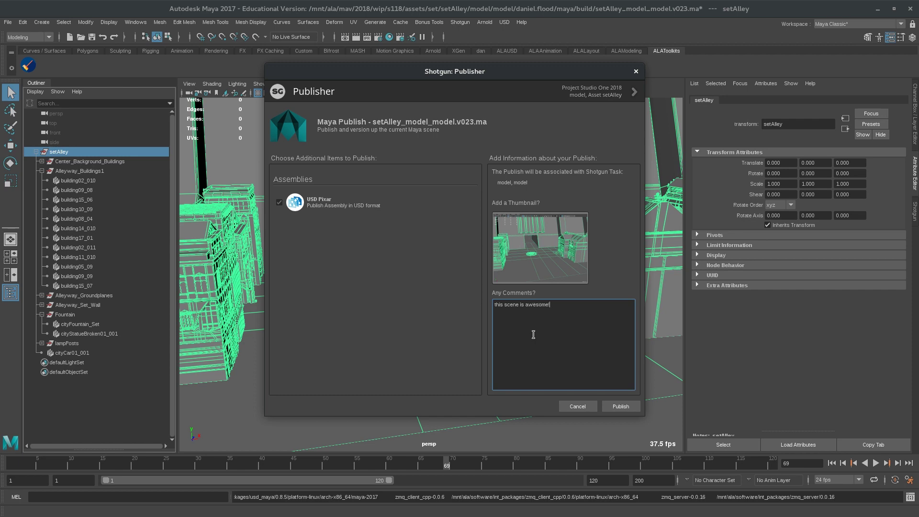
{"action": "left_click", "coordinate": [620, 407]}
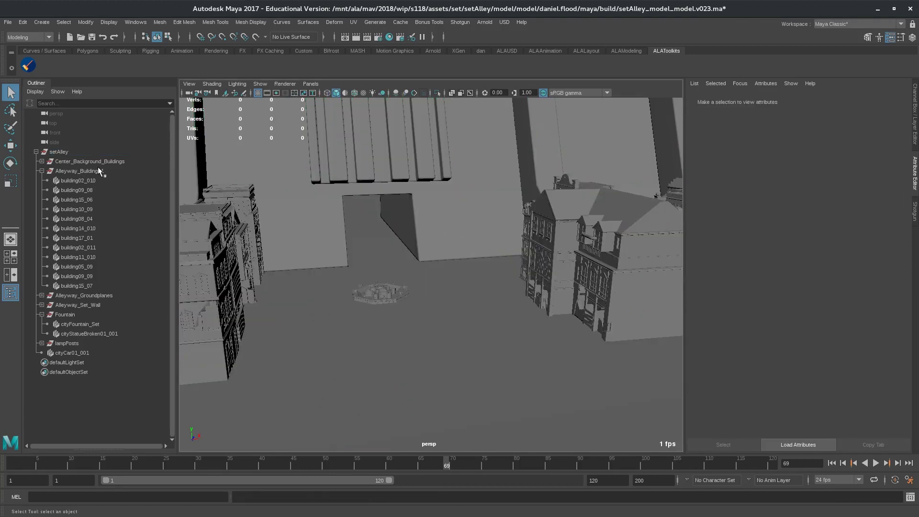
Select building02_010 in the Outliner, widen the Attribute Editor and copy the assembly's USD file path.
{"action": "left_click", "coordinate": [88, 180]}
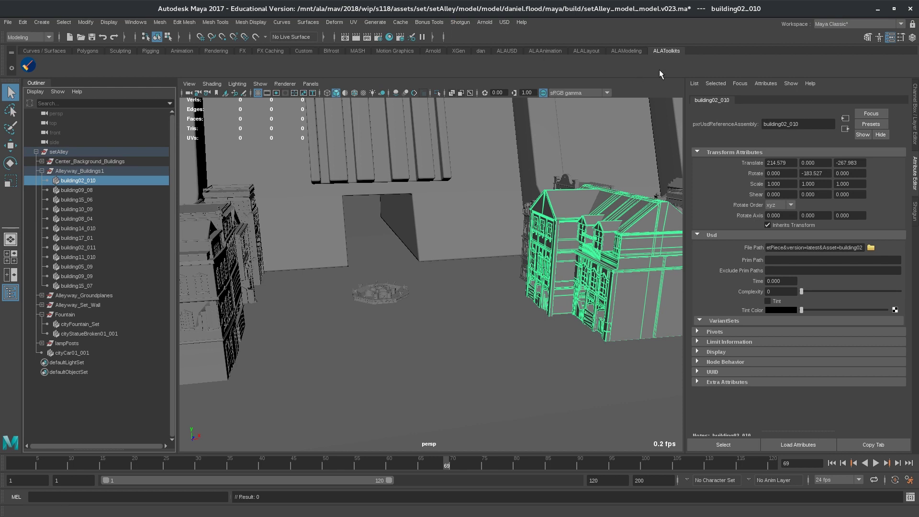
{"action": "left_click_drag", "start_coordinate": [685, 97], "coordinate": [423, 139]}
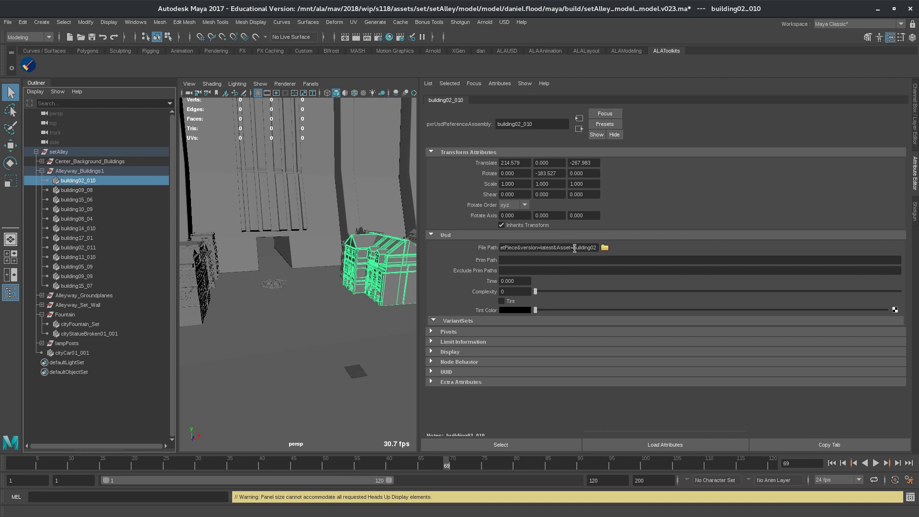
{"action": "triple_click", "coordinate": [574, 248]}
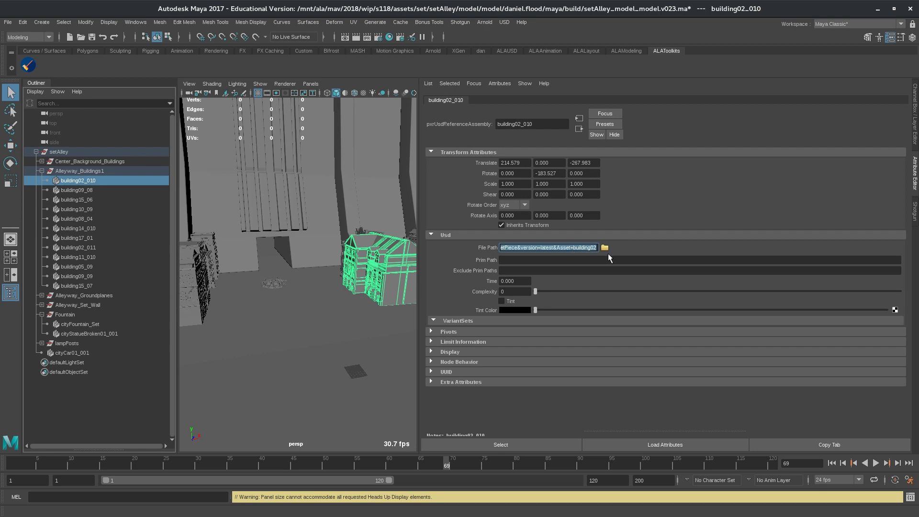
Switch to Emacs, enlarge its window, paste the building02 file path into the scratch buffer and delete the introductory comment lines.
{"action": "left_click_drag", "start_coordinate": [600, 116], "coordinate": [893, 157]}
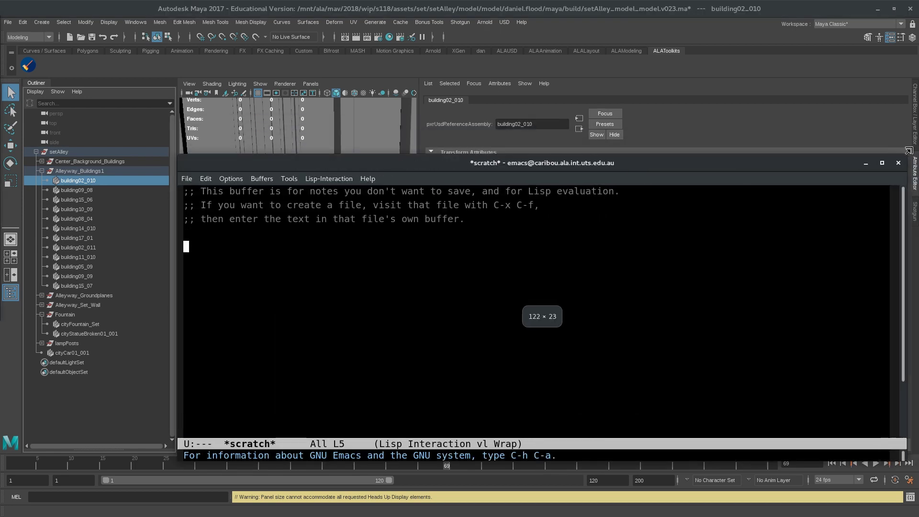
{"action": "left_click_drag", "start_coordinate": [180, 155], "coordinate": [107, 114]}
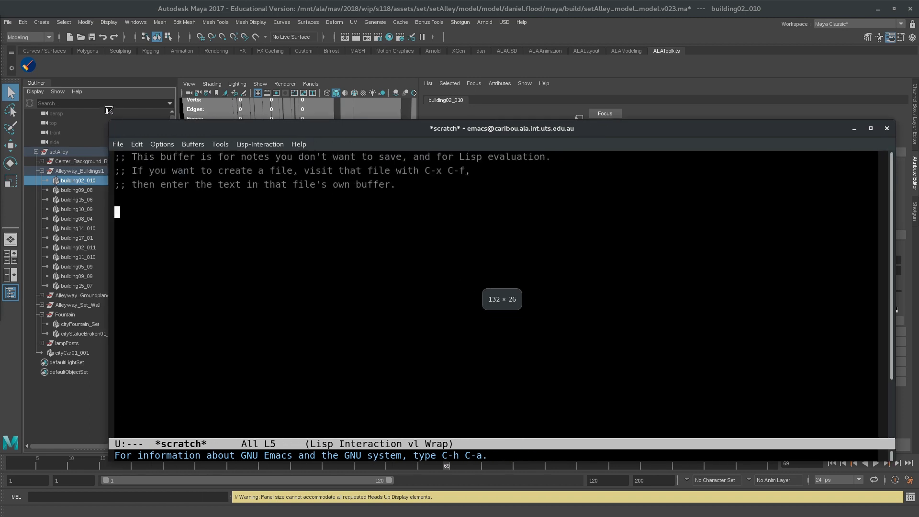
{"action": "key", "text": "ctrl+y"}
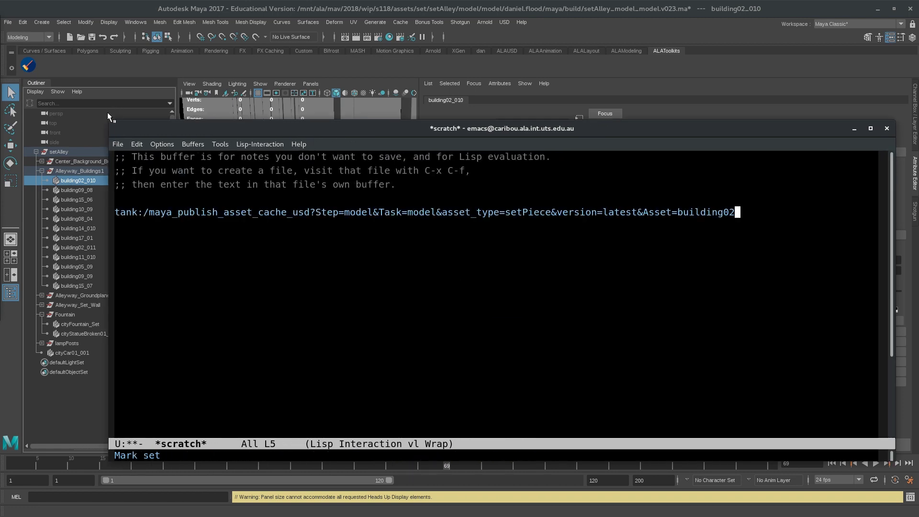
{"action": "key", "text": "alt+less"}
{"action": "key", "text": "ctrl+k"}
{"action": "key", "text": "ctrl+k"}
{"action": "key", "text": "ctrl+k"}
{"action": "key", "text": "ctrl+k"}
{"action": "key", "text": "ctrl+k"}
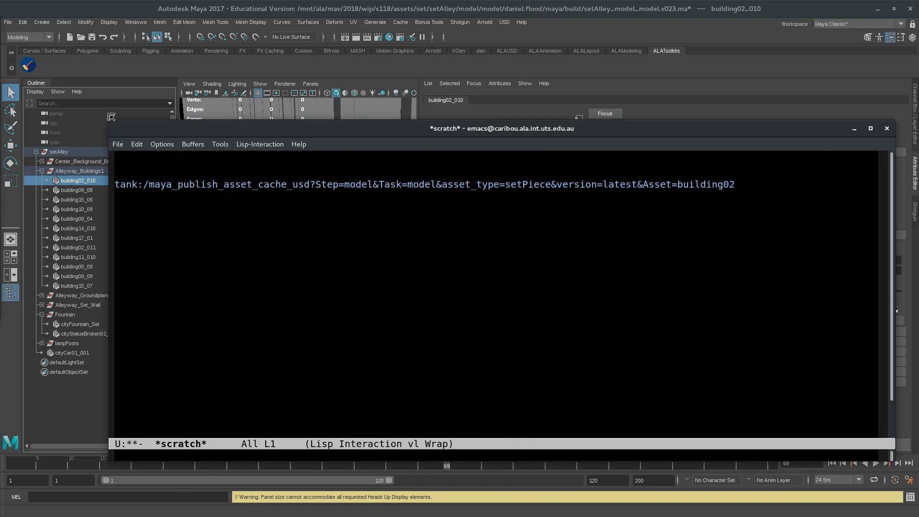
Increase the scratch buffer's text size by two levels and widen the Emacs window to fit the path on one line.
{"action": "left_click", "coordinate": [243, 353], "text": "shift"}
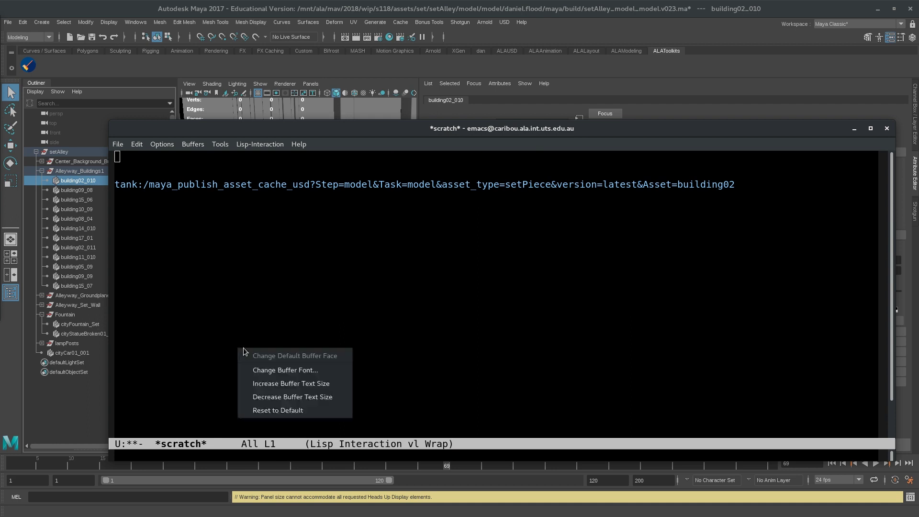
{"action": "left_click", "coordinate": [268, 383]}
{"action": "left_click", "coordinate": [261, 351], "text": "shift"}
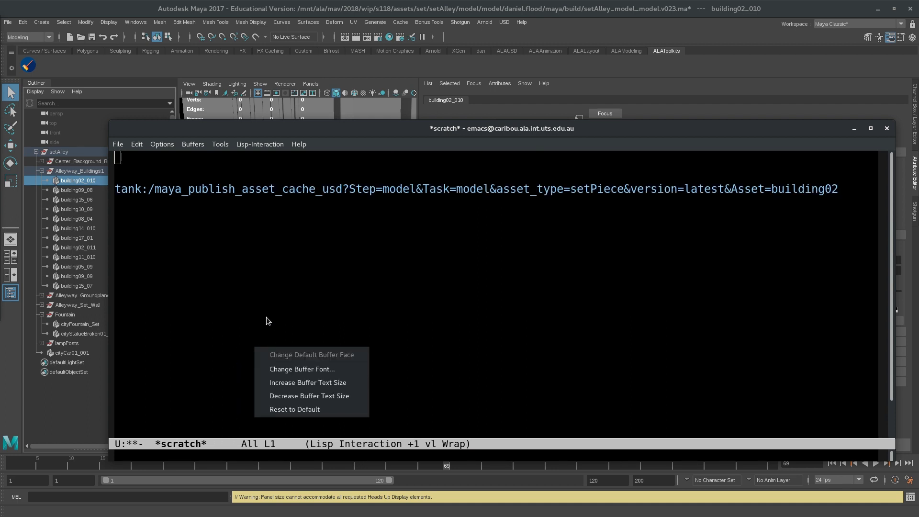
{"action": "left_click", "coordinate": [267, 317]}
{"action": "left_click", "coordinate": [274, 336], "text": "shift"}
{"action": "left_click", "coordinate": [306, 368]}
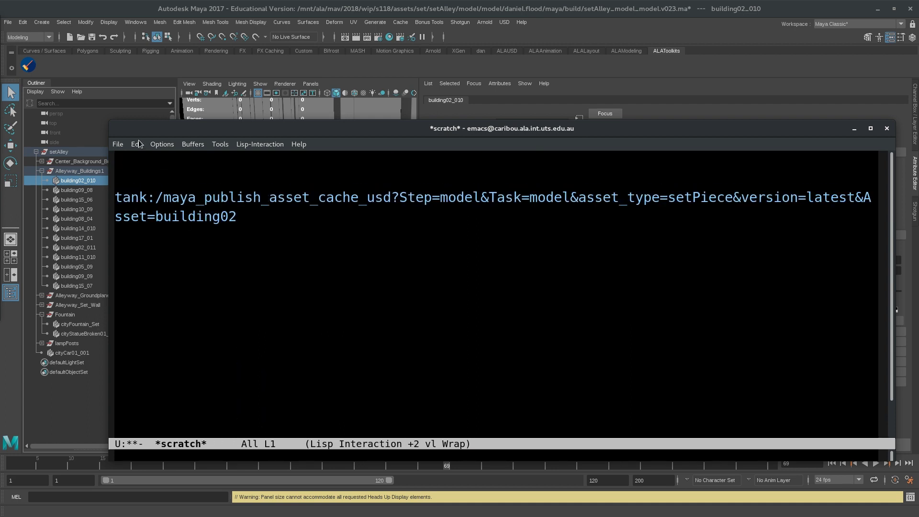
{"action": "left_click_drag", "start_coordinate": [110, 120], "coordinate": [6, 224]}
{"action": "left_click_drag", "start_coordinate": [893, 380], "coordinate": [910, 380]}
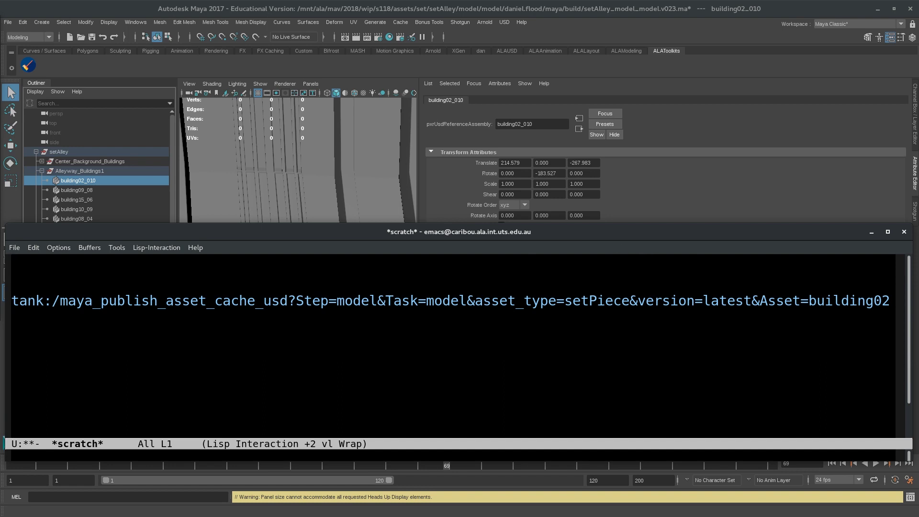
Compare the USD File Path of building02_010 with its copy in the Emacs scratch buffer, highlighting the whole pasted path.
{"action": "left_click_drag", "start_coordinate": [177, 231], "coordinate": [166, 379]}
{"action": "left_click", "coordinate": [572, 246]}
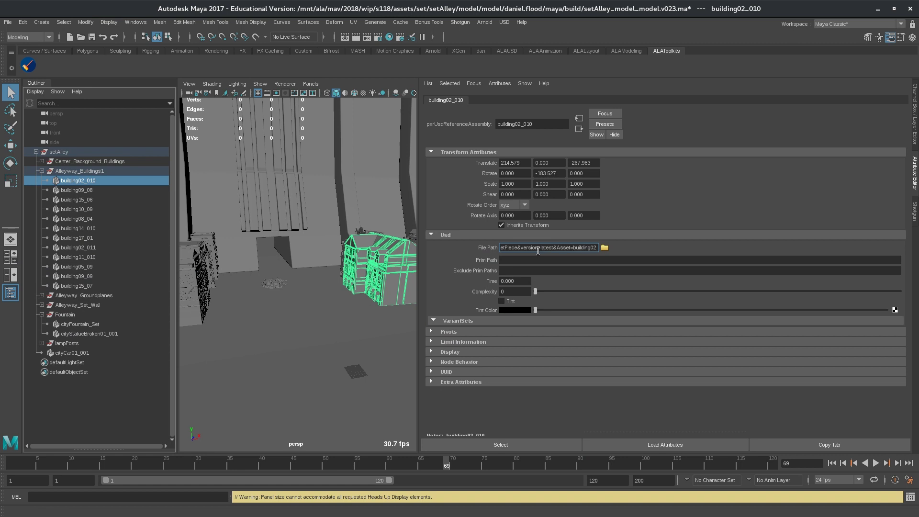
{"action": "key", "text": "alt+Tab"}
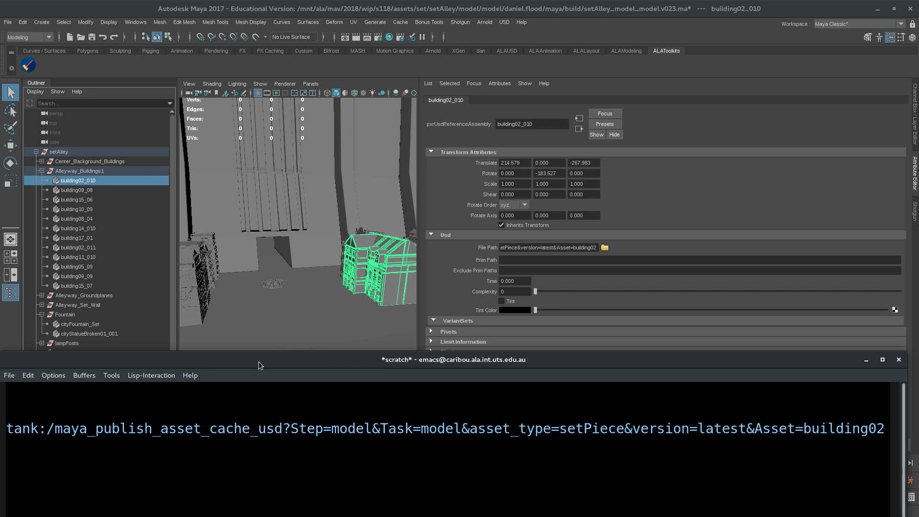
{"action": "left_click_drag", "start_coordinate": [274, 361], "coordinate": [285, 264]}
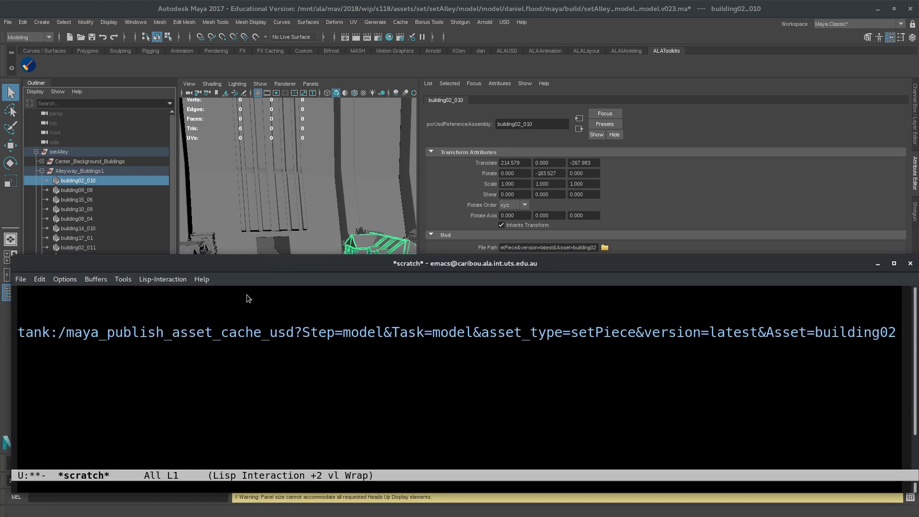
{"action": "left_click_drag", "start_coordinate": [21, 333], "coordinate": [900, 334]}
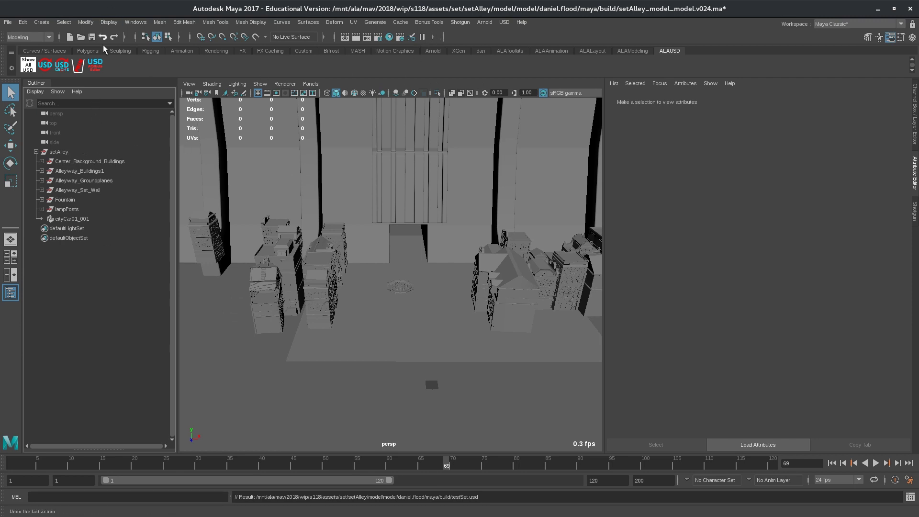
Export the selected setAlley group as a pxrUsdExport file named test.usd in the /tmp folder.
{"action": "left_click", "coordinate": [59, 153]}
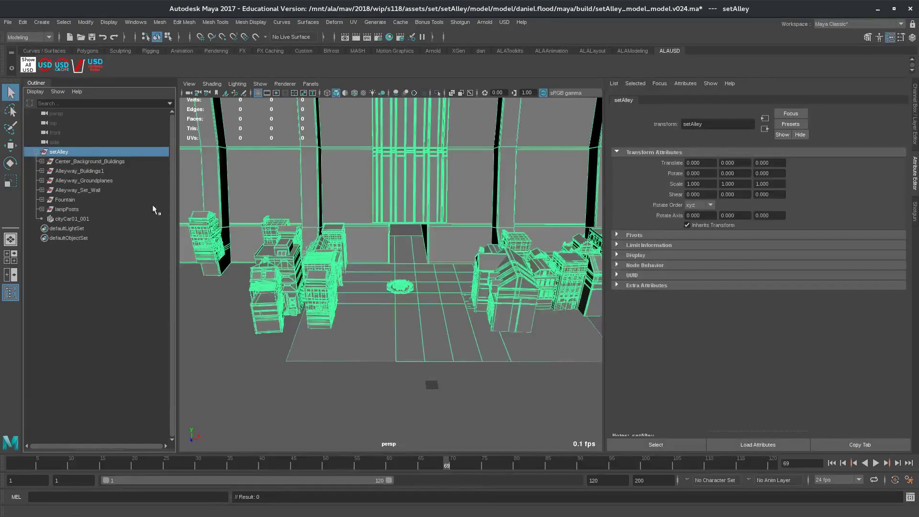
{"action": "left_click", "coordinate": [8, 22]}
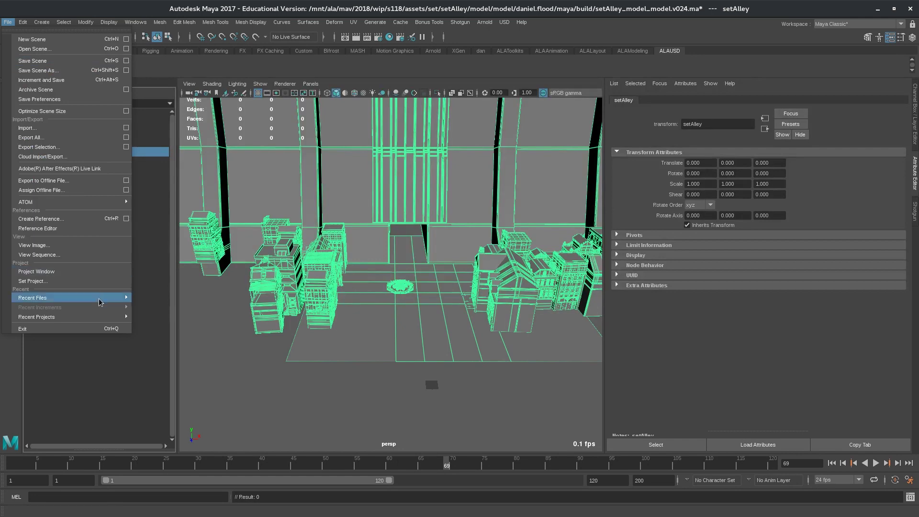
{"action": "left_click", "coordinate": [79, 148]}
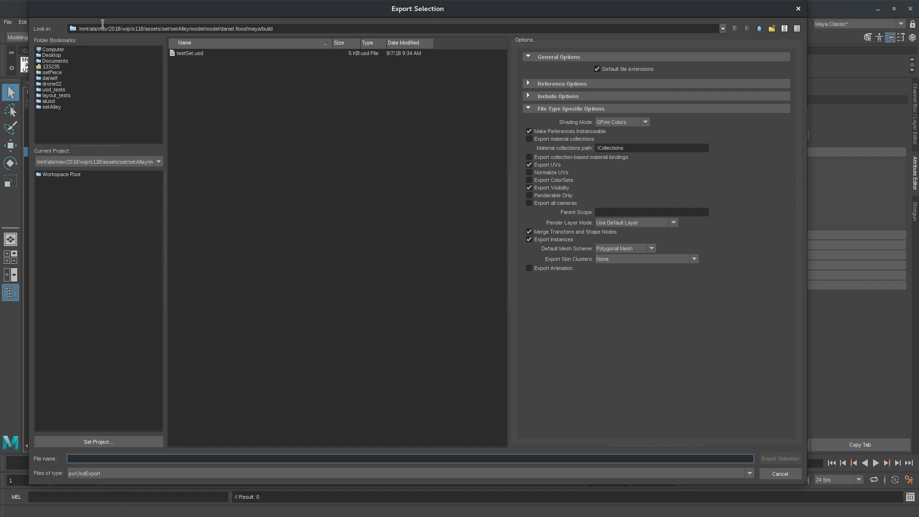
{"action": "left_click", "coordinate": [55, 49]}
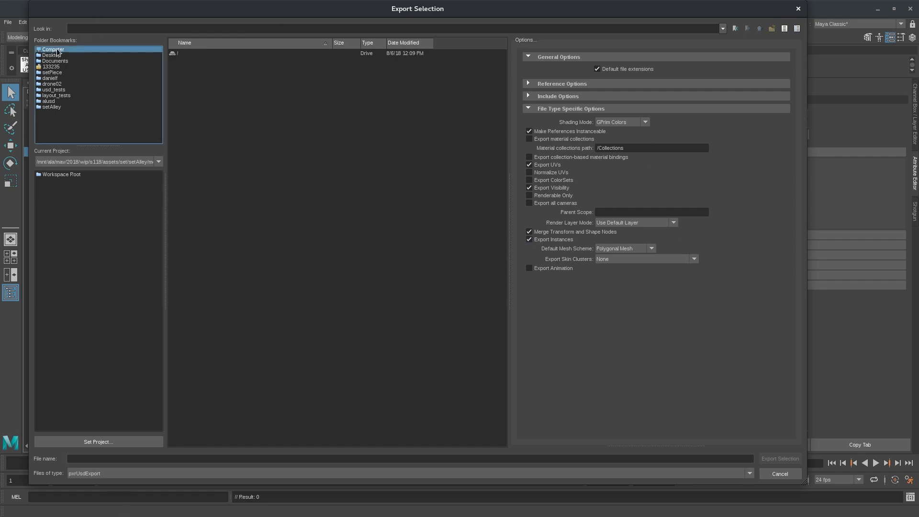
{"action": "double_click", "coordinate": [188, 56]}
{"action": "double_click", "coordinate": [179, 198]}
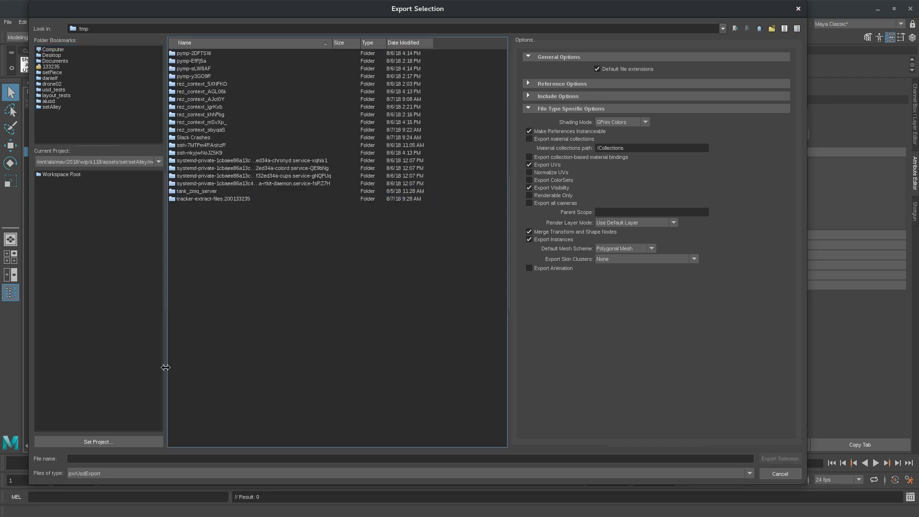
{"action": "left_click", "coordinate": [112, 458]}
{"action": "type", "text": "test.usd"}
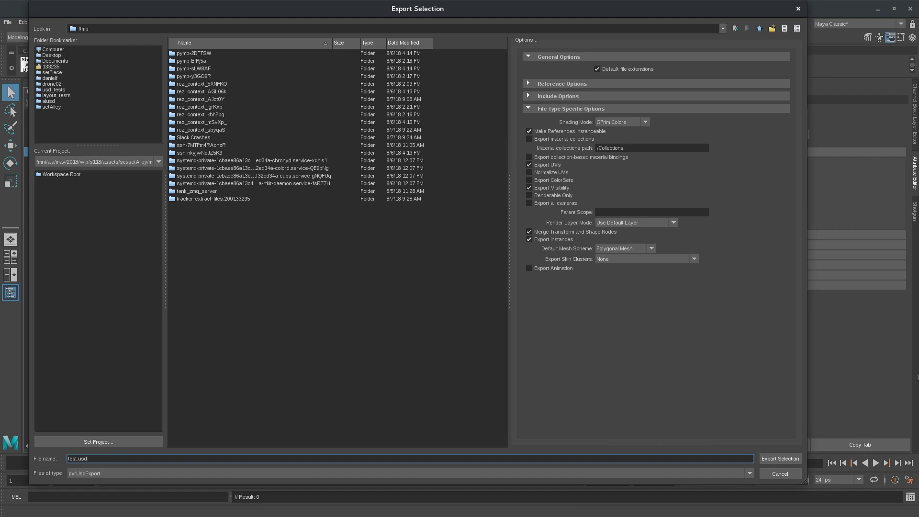
{"action": "left_click", "coordinate": [780, 458]}
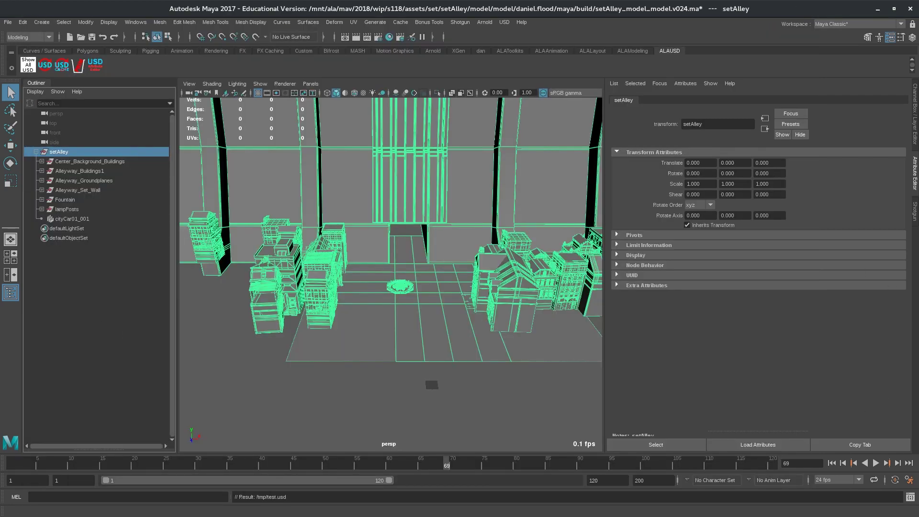
Switch to the terminal and list the contents of /tmp, narrowed to the *.usd files.
{"action": "key", "text": "alt+Tab"}
{"action": "type", "text": "ls"}
{"action": "key", "text": "Return"}
{"action": "type", "text": "ls *.usd"}
{"action": "key", "text": "Return"}
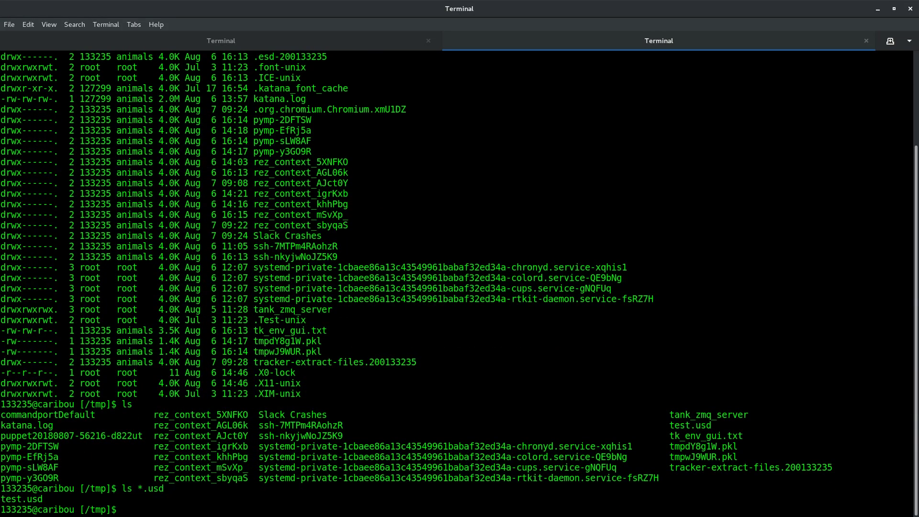
Enter the usdview environment with rez-env and print the contents of test.usd with usdcat.
{"action": "type", "text": "rez-env usdview"}
{"action": "key", "text": "Return"}
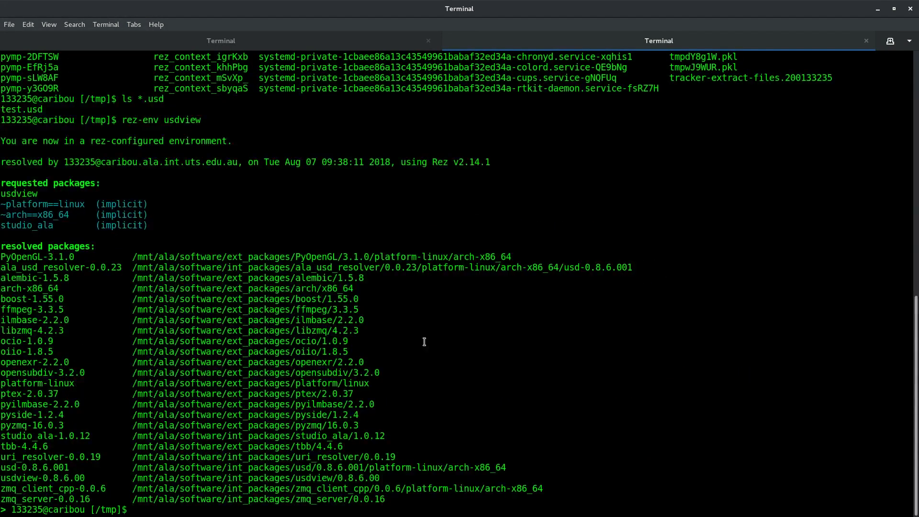
{"action": "type", "text": "usdec"}
{"action": "key", "text": "BackSpace"}
{"action": "key", "text": "BackSpace"}
{"action": "type", "text": "cat test.usd"}
{"action": "key", "text": "Return"}
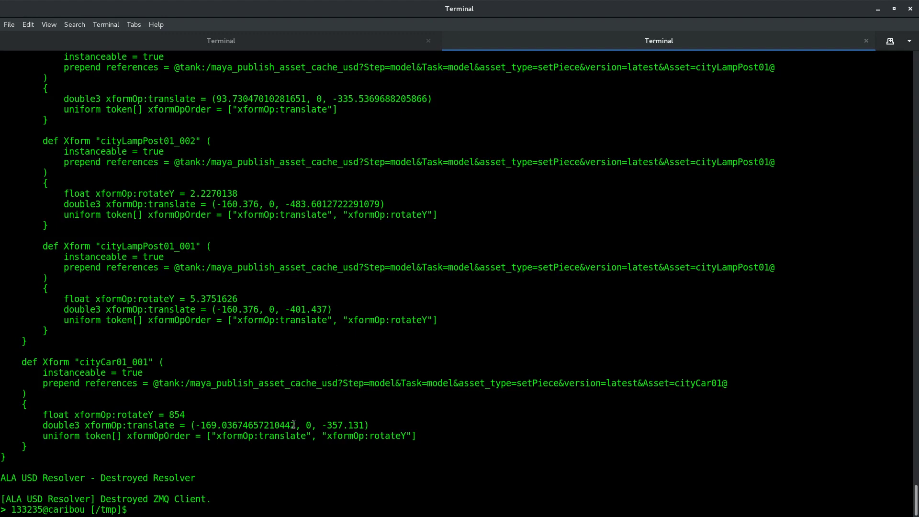
Examine the printed USD hierarchy of test.usd, highlighting the reference path line of building15_07.
{"action": "key", "text": "Up"}
{"action": "key", "text": "Down"}
{"action": "scroll", "coordinate": [412, 388], "scroll_direction": "up", "scroll_amount": 7}
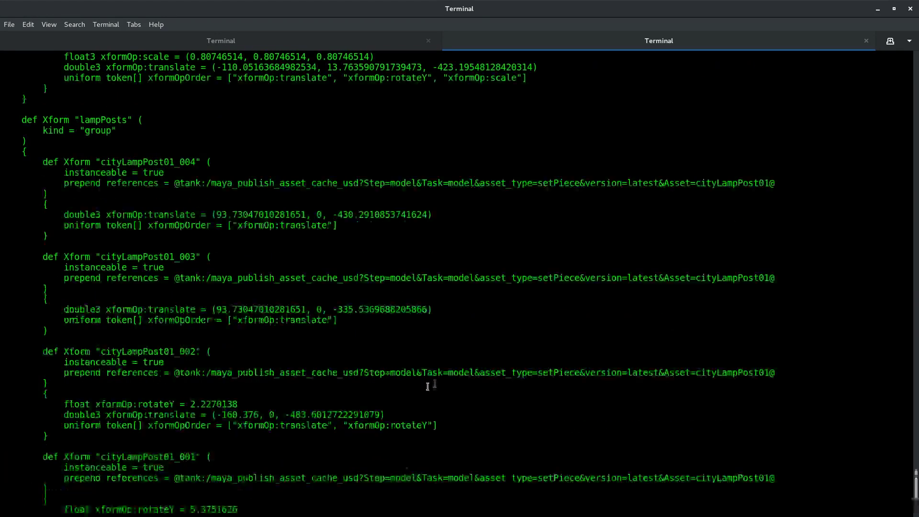
{"action": "scroll", "coordinate": [431, 385], "scroll_direction": "up", "scroll_amount": 20}
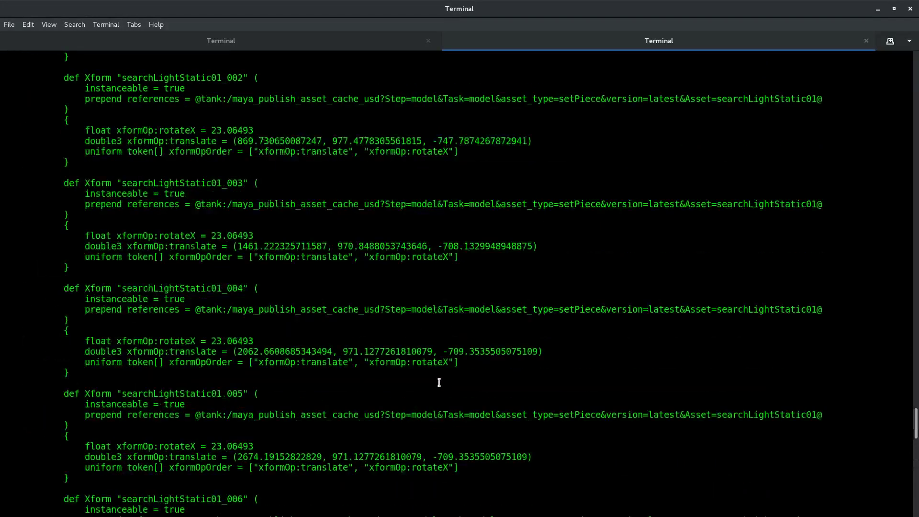
{"action": "scroll", "coordinate": [440, 382], "scroll_direction": "up", "scroll_amount": 20}
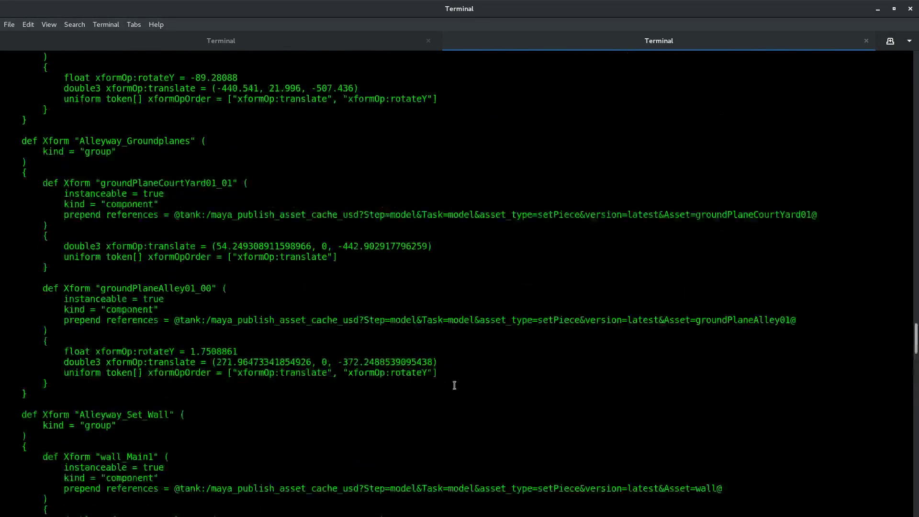
{"action": "scroll", "coordinate": [445, 354], "scroll_direction": "up", "scroll_amount": 7}
{"action": "triple_click", "coordinate": [336, 256]}
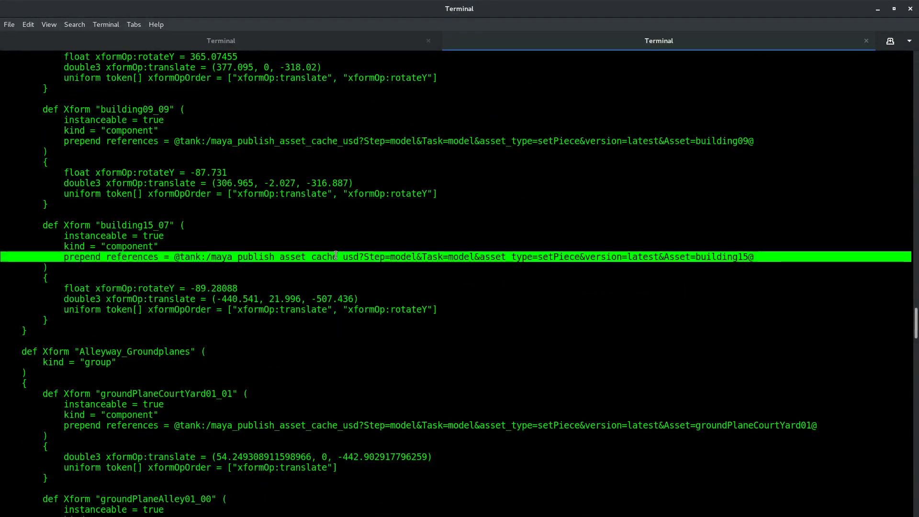
{"action": "scroll", "coordinate": [233, 308], "scroll_direction": "down", "scroll_amount": 20}
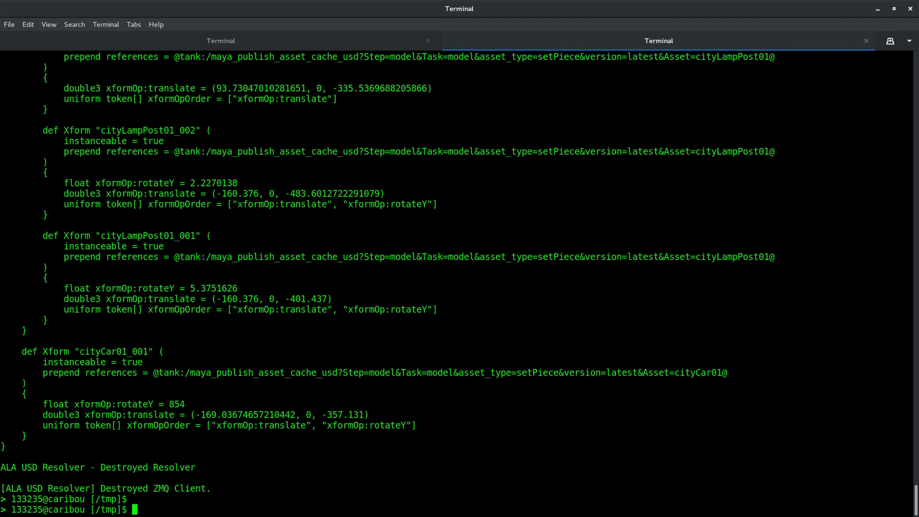
Open test.usd in usdview and inspect the exported set from different angles.
{"action": "type", "text": "usdview test.usd"}
{"action": "key", "text": "Return"}
{"action": "left_click_drag", "start_coordinate": [639, 188], "coordinate": [627, 167], "text": "alt"}
{"action": "right_click_drag", "start_coordinate": [627, 166], "coordinate": [758, 174], "text": "alt"}
{"action": "left_click_drag", "start_coordinate": [758, 177], "coordinate": [707, 161], "text": "alt"}
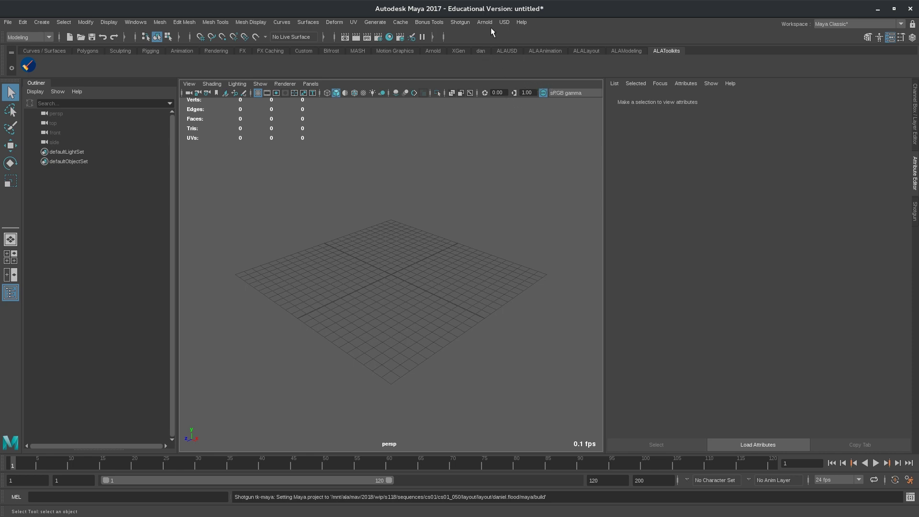
Open the Shotgun Loader and browse the set assets to the publishes of setAlley.
{"action": "left_click", "coordinate": [461, 24]}
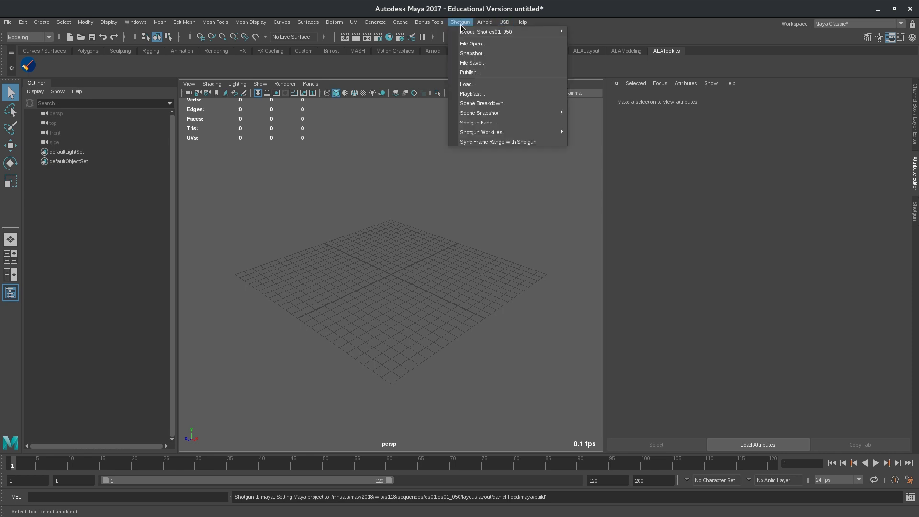
{"action": "left_click", "coordinate": [503, 85]}
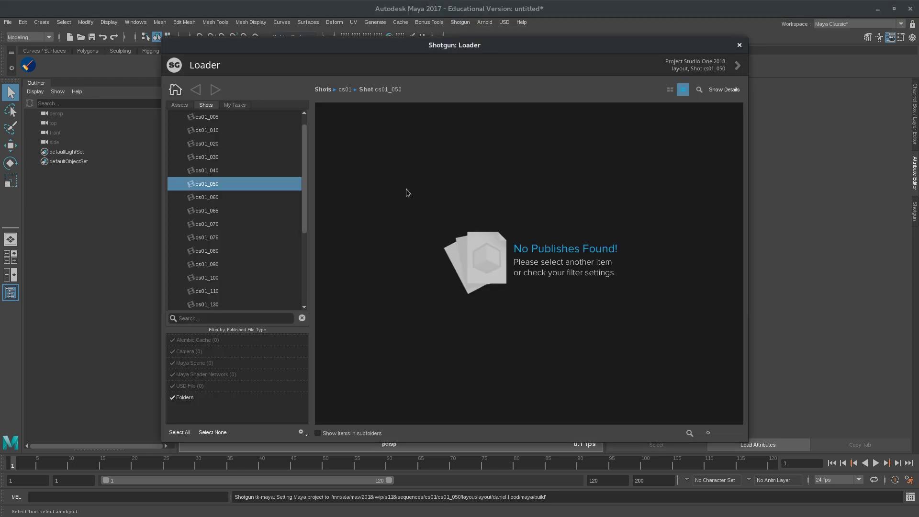
{"action": "left_click", "coordinate": [185, 104]}
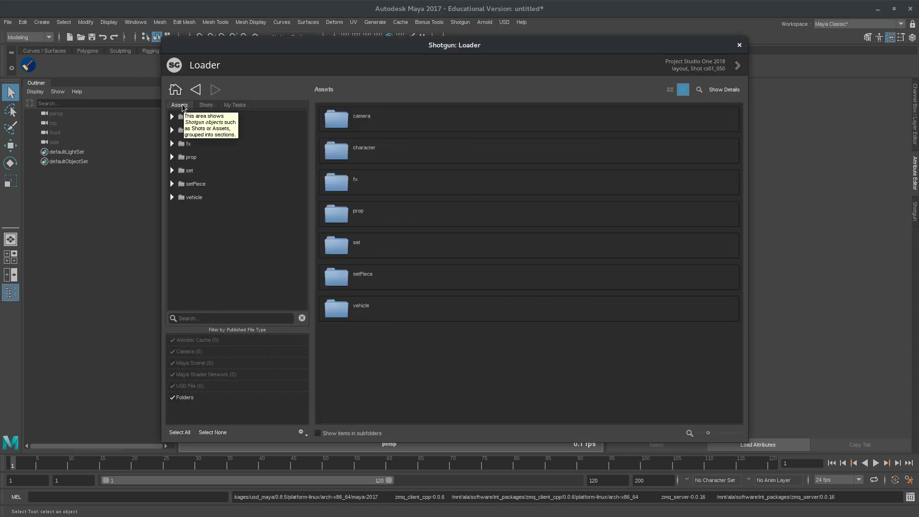
{"action": "left_click", "coordinate": [172, 171]}
{"action": "scroll", "coordinate": [268, 207], "scroll_direction": "down", "scroll_amount": 18}
{"action": "left_click", "coordinate": [258, 211]}
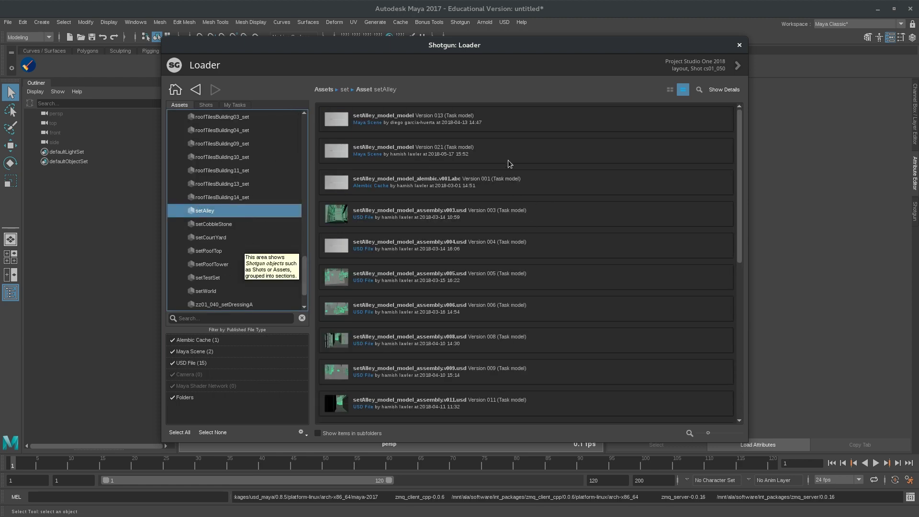
Load the setAlley_model_model_assembly.v021.usd publish into the scene and close the Loader.
{"action": "left_click", "coordinate": [743, 286]}
{"action": "scroll", "coordinate": [741, 288], "scroll_direction": "down", "scroll_amount": 3}
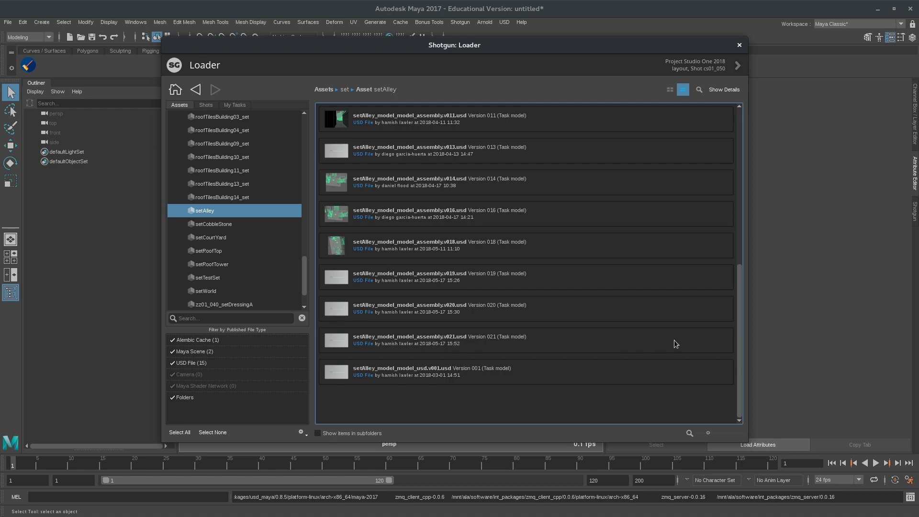
{"action": "left_click", "coordinate": [715, 340]}
{"action": "left_click", "coordinate": [746, 351]}
{"action": "left_click", "coordinate": [740, 45]}
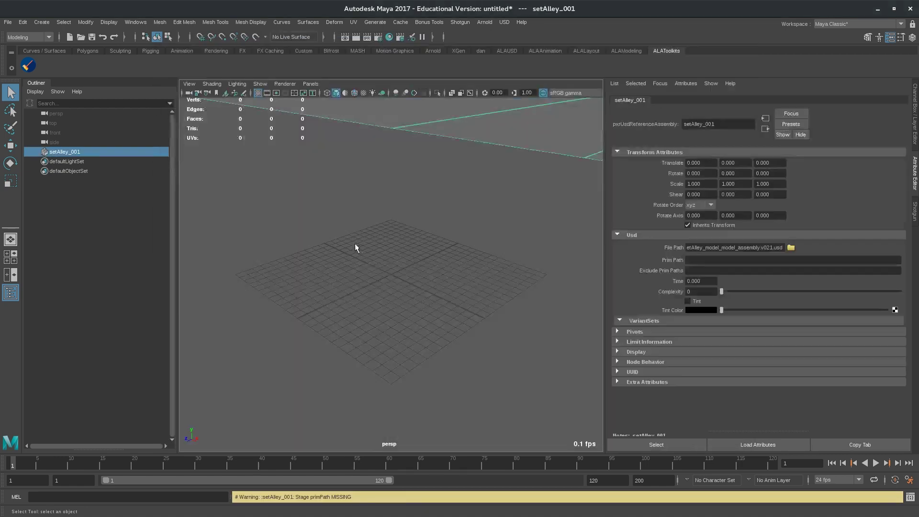
Select and frame setAlley_001, move in on the alley buildings to inspect them, and reselect the assembly.
{"action": "left_click", "coordinate": [60, 114]}
{"action": "double_click", "coordinate": [697, 264]}
{"action": "left_click", "coordinate": [64, 152]}
{"action": "key", "text": "f"}
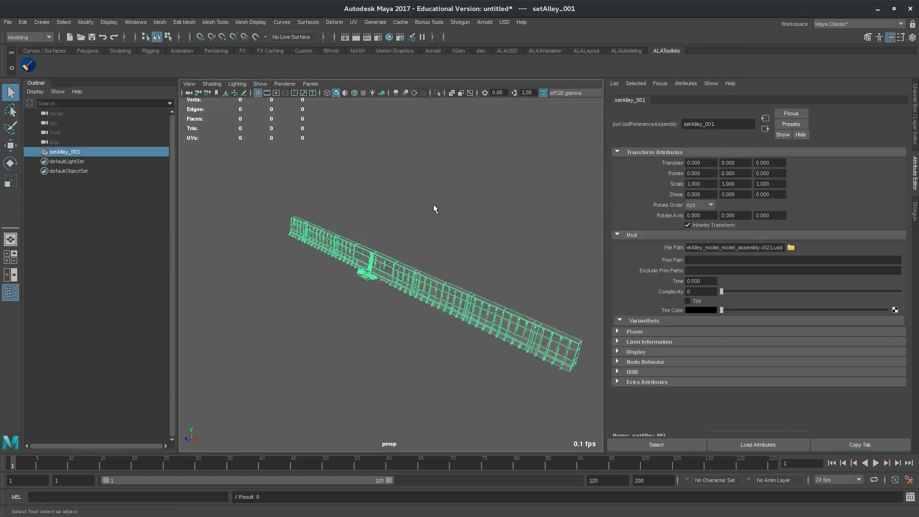
{"action": "right_click_drag", "start_coordinate": [310, 215], "coordinate": [637, 211], "text": "alt"}
{"action": "mouse_move", "coordinate": [377, 301]}
{"action": "left_mouse_down", "text": "alt"}
{"action": "mouse_move", "coordinate": [523, 329]}
{"action": "mouse_move", "coordinate": [461, 312]}
{"action": "mouse_move", "coordinate": [417, 259]}
{"action": "mouse_move", "coordinate": [375, 286]}
{"action": "left_mouse_up", "text": "alt"}
{"action": "right_click_drag", "start_coordinate": [352, 286], "coordinate": [467, 287], "text": "alt"}
{"action": "middle_click_drag", "start_coordinate": [402, 314], "coordinate": [433, 325], "text": "alt"}
{"action": "left_click_drag", "start_coordinate": [433, 326], "coordinate": [426, 343], "text": "alt"}
{"action": "left_click", "coordinate": [271, 304]}
{"action": "right_click_drag", "start_coordinate": [332, 269], "coordinate": [472, 239], "text": "alt"}
{"action": "left_click", "coordinate": [64, 151]}
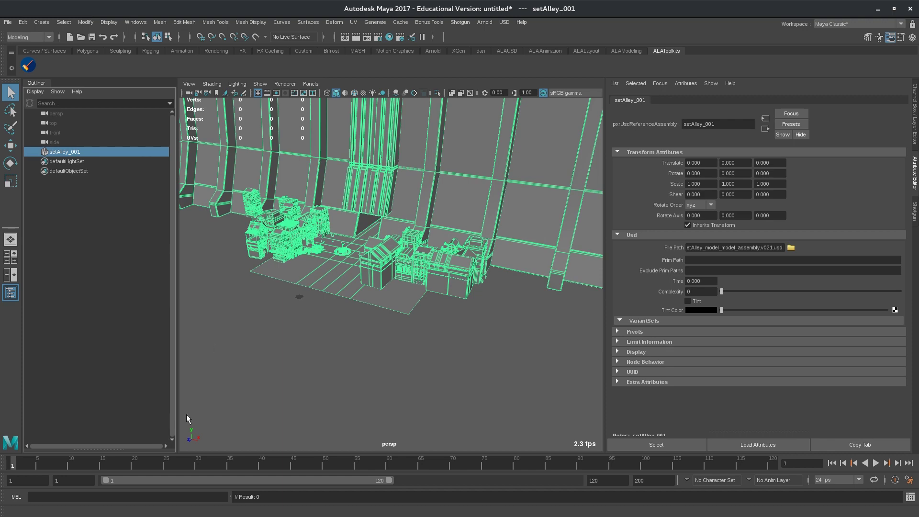
Check which Scene Assembly representations setAlley_001 offers, dismiss the choices and clear the selection.
{"action": "left_click", "coordinate": [300, 328]}
{"action": "left_click", "coordinate": [67, 152]}
{"action": "right_click", "coordinate": [67, 151]}
{"action": "mouse_move", "coordinate": [154, 213]}
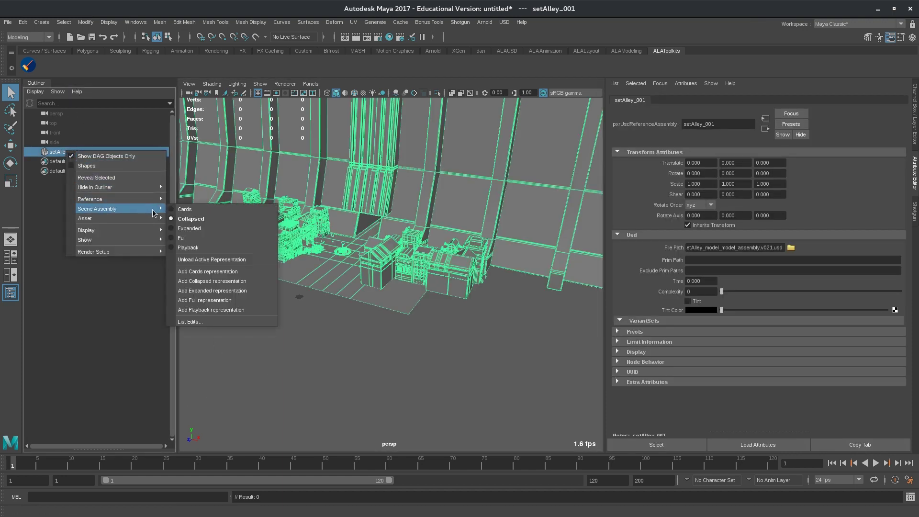
{"action": "left_click", "coordinate": [405, 420]}
{"action": "left_click", "coordinate": [435, 364]}
{"action": "left_click", "coordinate": [469, 274]}
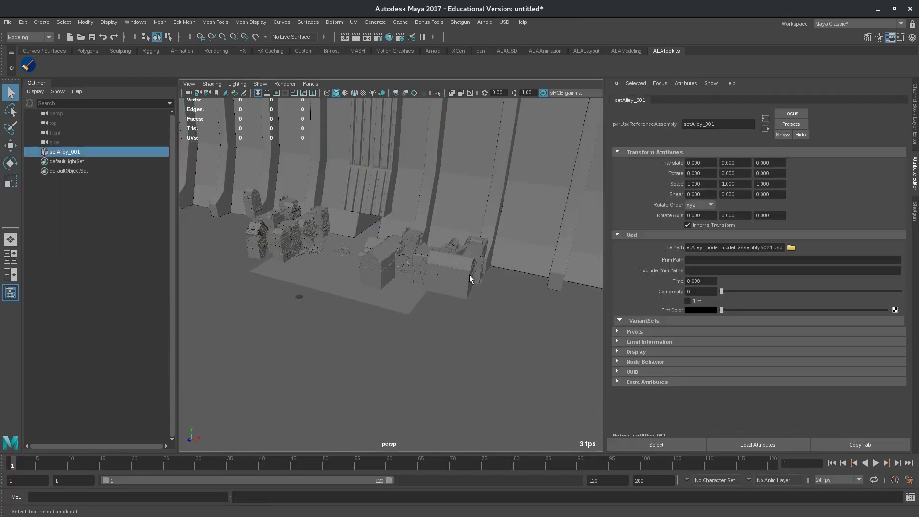
{"action": "left_click", "coordinate": [441, 365]}
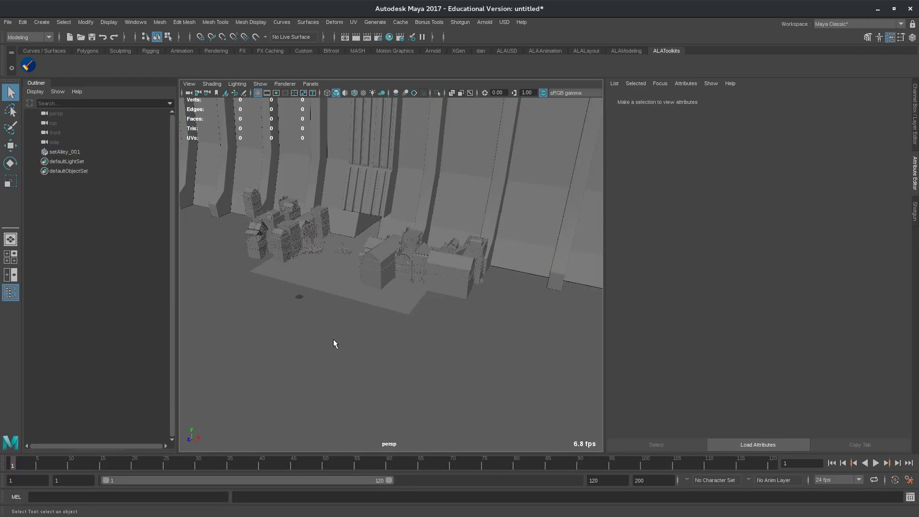
Switch the setAlley_001 scene assembly to its Expanded representation.
{"action": "middle_click_drag", "start_coordinate": [298, 276], "coordinate": [334, 273], "text": "alt"}
{"action": "right_click_drag", "start_coordinate": [346, 257], "coordinate": [441, 261], "text": "alt"}
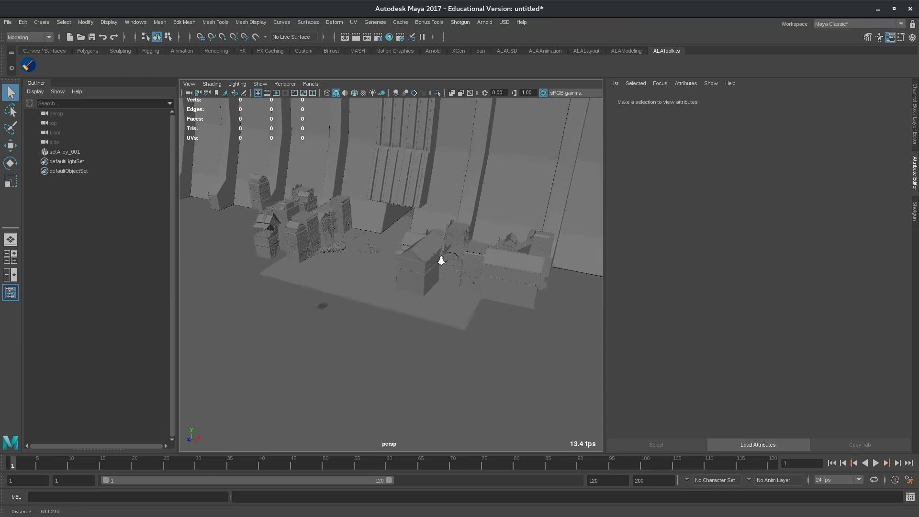
{"action": "middle_click_drag", "start_coordinate": [342, 225], "coordinate": [388, 233], "text": "alt"}
{"action": "scroll", "coordinate": [351, 255], "scroll_direction": "up", "scroll_amount": 3}
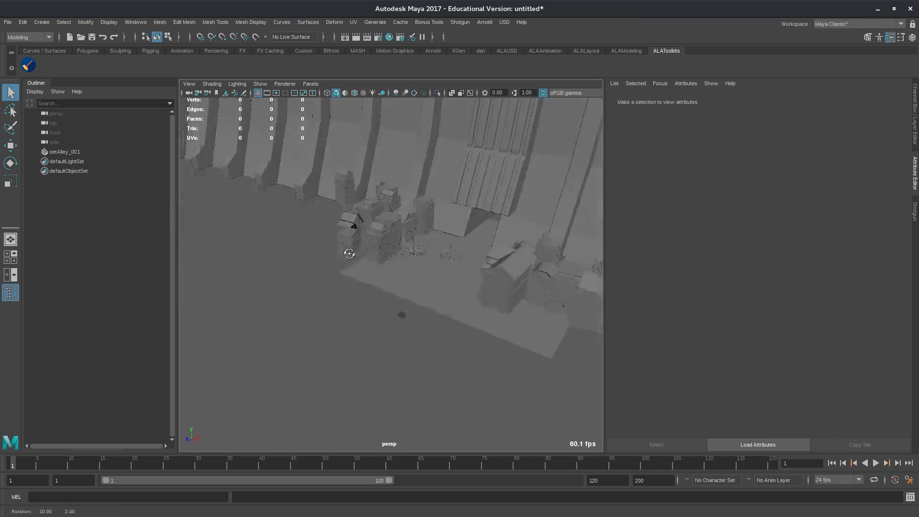
{"action": "left_click", "coordinate": [64, 153]}
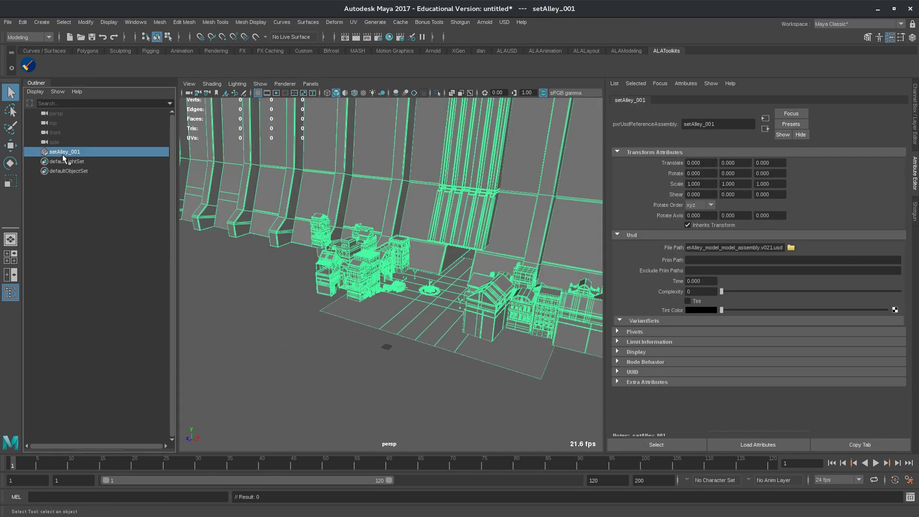
{"action": "right_click", "coordinate": [64, 154]}
{"action": "mouse_move", "coordinate": [152, 218]}
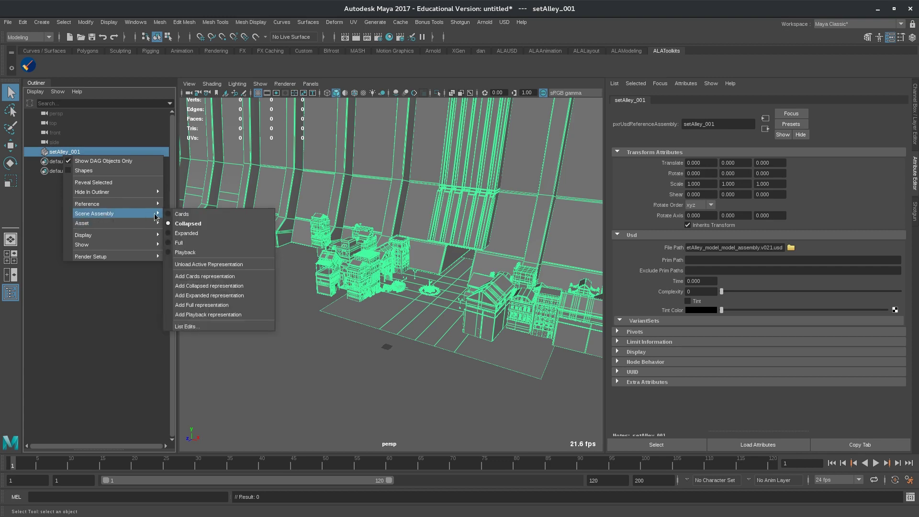
{"action": "left_click", "coordinate": [222, 235]}
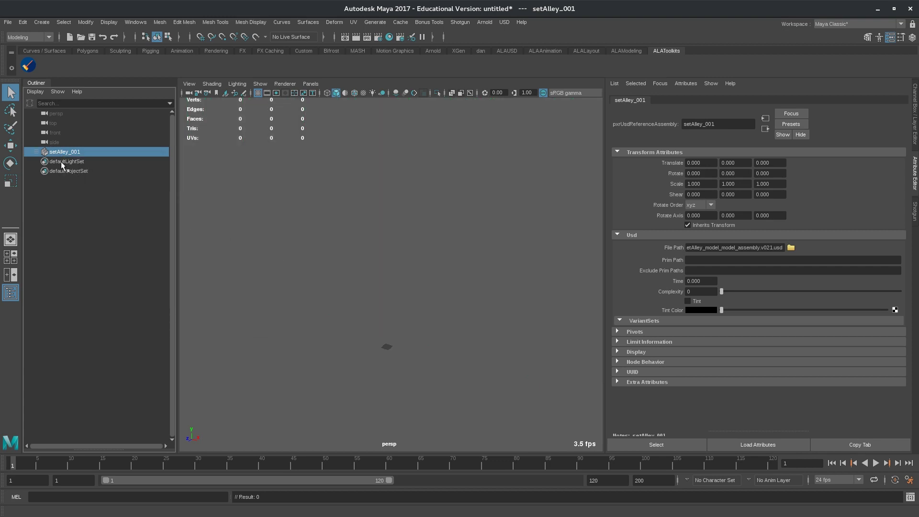
Unfold the setAlley_001 hierarchy and show all of its USD geometry in the viewport.
{"action": "left_click", "coordinate": [37, 153]}
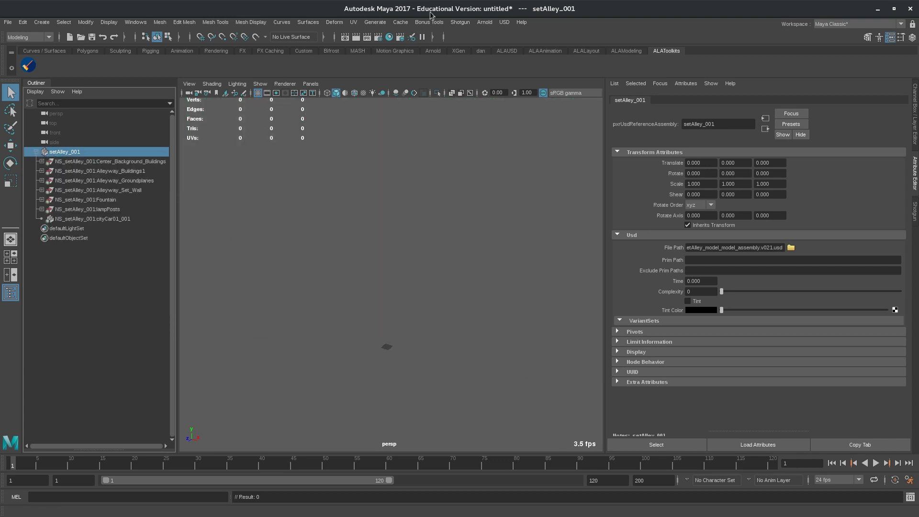
{"action": "left_click", "coordinate": [507, 51]}
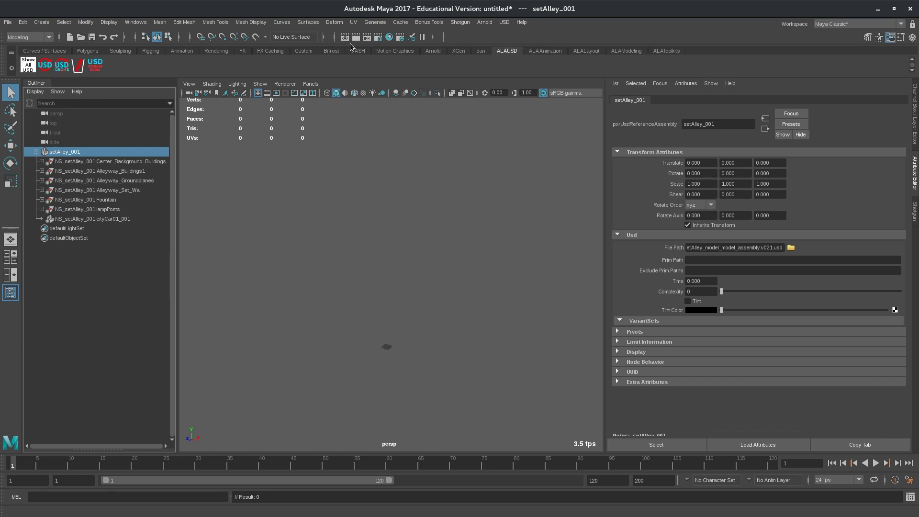
{"action": "left_click", "coordinate": [30, 67]}
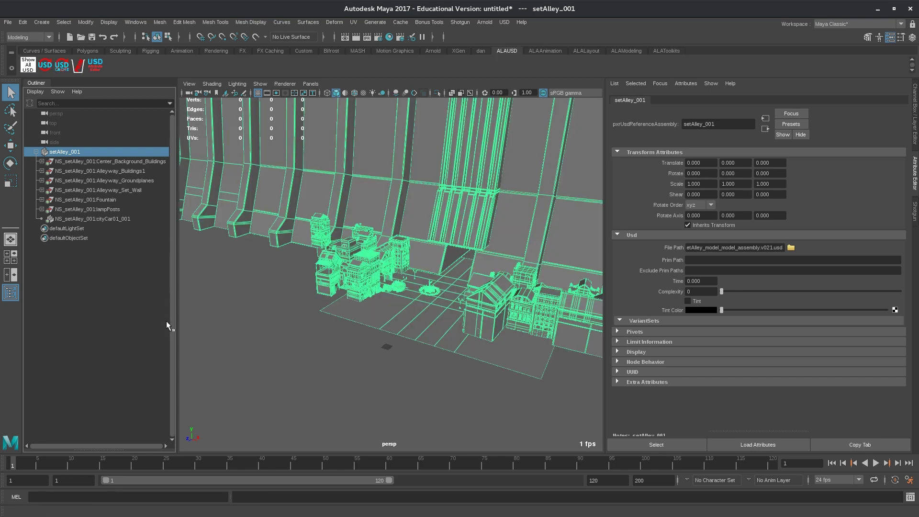
Select the individual building02_010 asset inside the expanded set, frame it, and reveal it in the scene hierarchy.
{"action": "left_click_drag", "start_coordinate": [462, 372], "coordinate": [302, 360], "text": "alt"}
{"action": "left_click", "coordinate": [432, 306]}
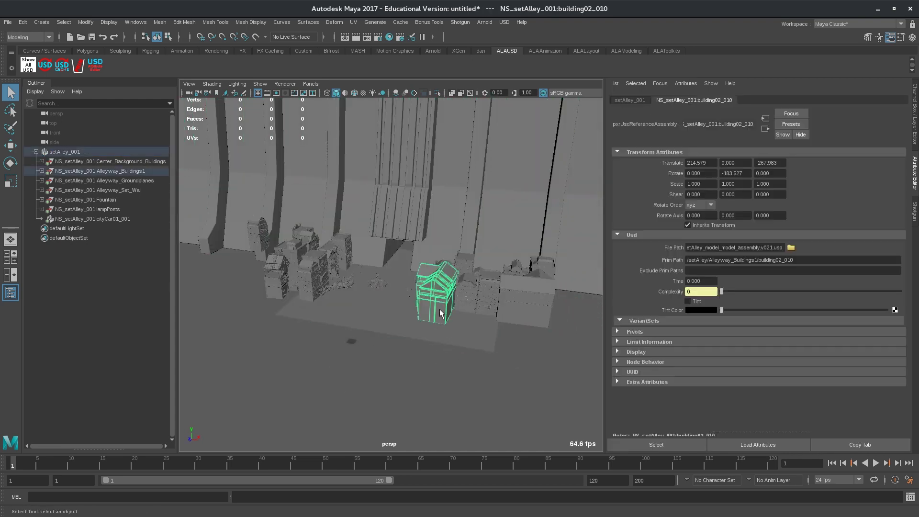
{"action": "key", "text": "f"}
{"action": "scroll", "coordinate": [467, 312], "scroll_direction": "down", "scroll_amount": 5}
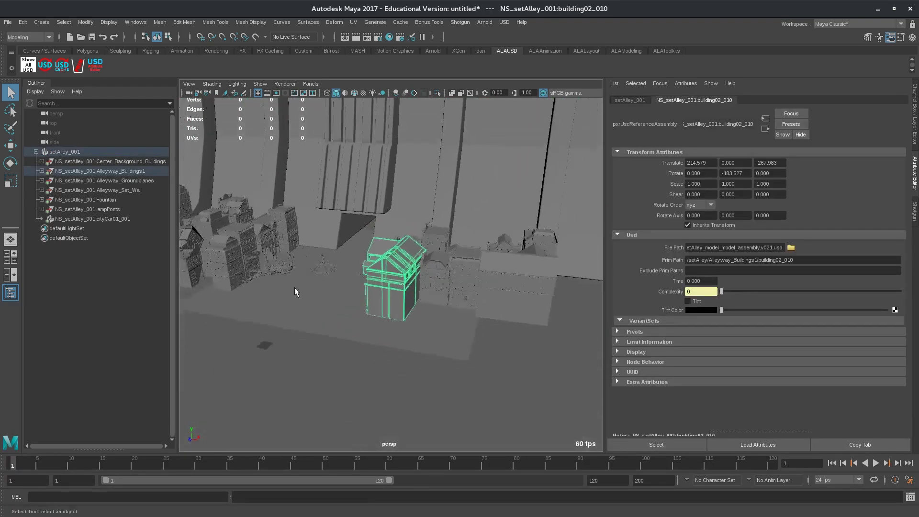
{"action": "left_click_drag", "start_coordinate": [468, 311], "coordinate": [348, 275], "text": "alt"}
{"action": "right_click_drag", "start_coordinate": [308, 275], "coordinate": [390, 274], "text": "alt"}
{"action": "middle_click_drag", "start_coordinate": [398, 275], "coordinate": [423, 270], "text": "alt"}
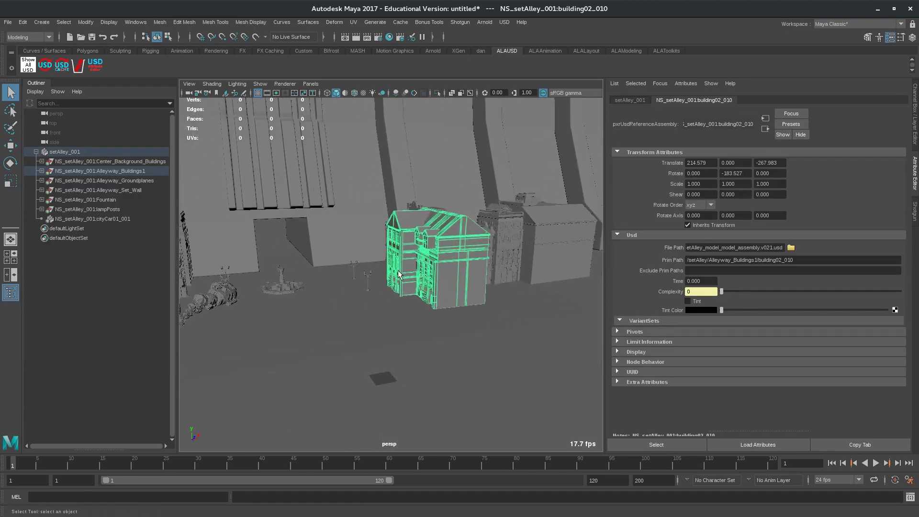
{"action": "right_click_drag", "start_coordinate": [399, 273], "coordinate": [478, 272], "text": "alt"}
{"action": "key", "text": "f"}
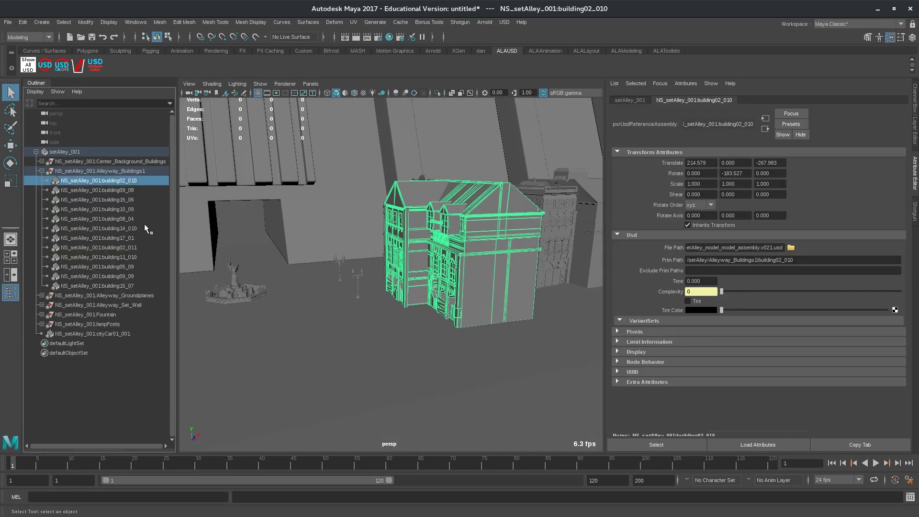
Clear the selection, reselect building02_010 in the viewport and inspect it from several angles.
{"action": "left_click_drag", "start_coordinate": [507, 246], "coordinate": [548, 245], "text": "alt"}
{"action": "left_click", "coordinate": [593, 188]}
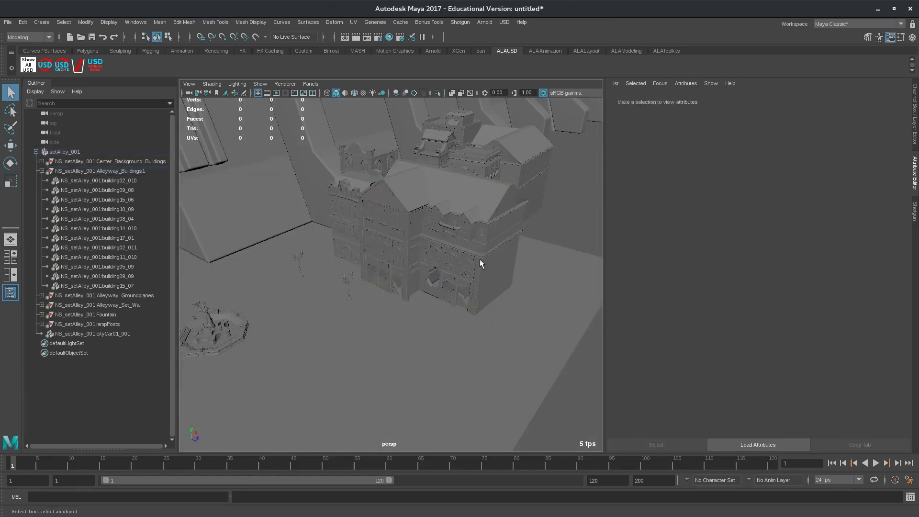
{"action": "left_click", "coordinate": [494, 238]}
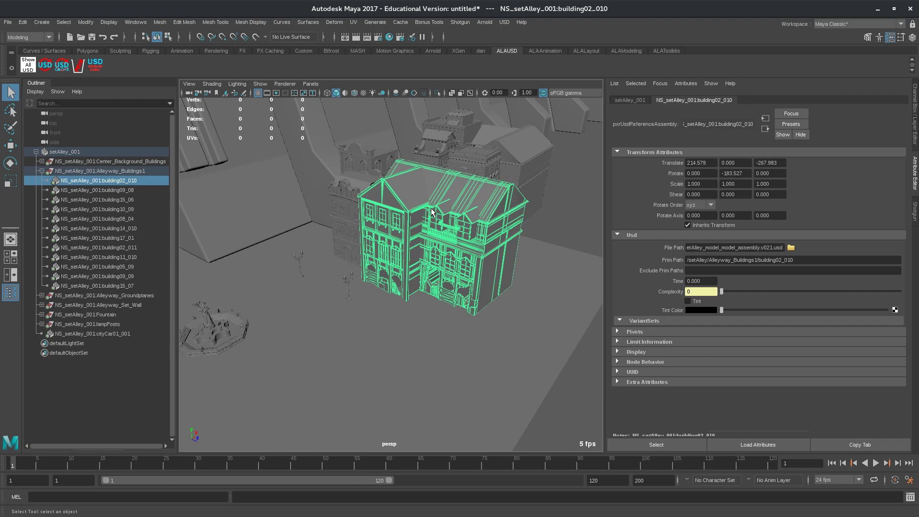
{"action": "left_click_drag", "start_coordinate": [431, 211], "coordinate": [422, 311], "text": "alt"}
{"action": "left_click_drag", "start_coordinate": [381, 268], "coordinate": [336, 268], "text": "alt"}
{"action": "right_click_drag", "start_coordinate": [321, 271], "coordinate": [354, 299], "text": "alt"}
{"action": "mouse_move", "coordinate": [354, 299]}
{"action": "left_mouse_down", "text": "alt"}
{"action": "mouse_move", "coordinate": [330, 295]}
{"action": "mouse_move", "coordinate": [382, 298]}
{"action": "mouse_move", "coordinate": [363, 283]}
{"action": "left_mouse_up", "text": "alt"}
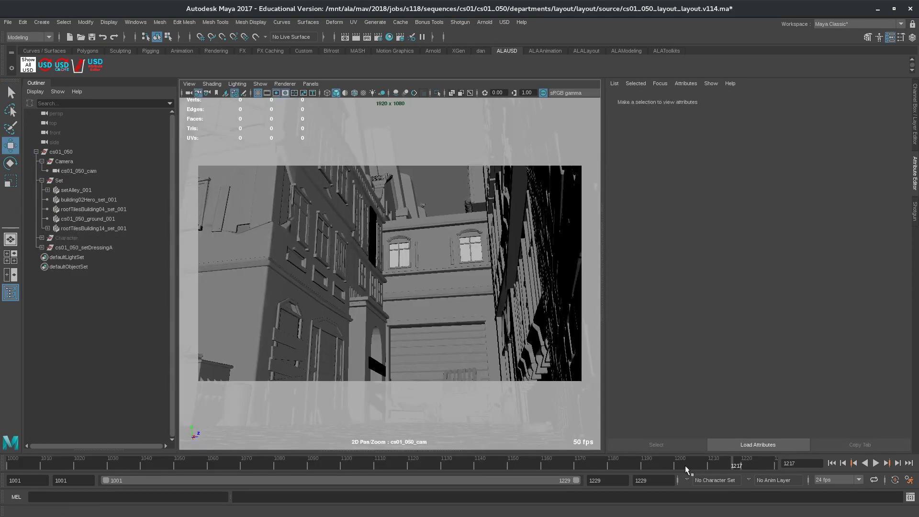
At frame 1174 of the cs01_050 layout scene, select background building05_08 and frame it in a perspective view beside the shot camera view.
{"action": "left_click_drag", "start_coordinate": [670, 462], "coordinate": [592, 468]}
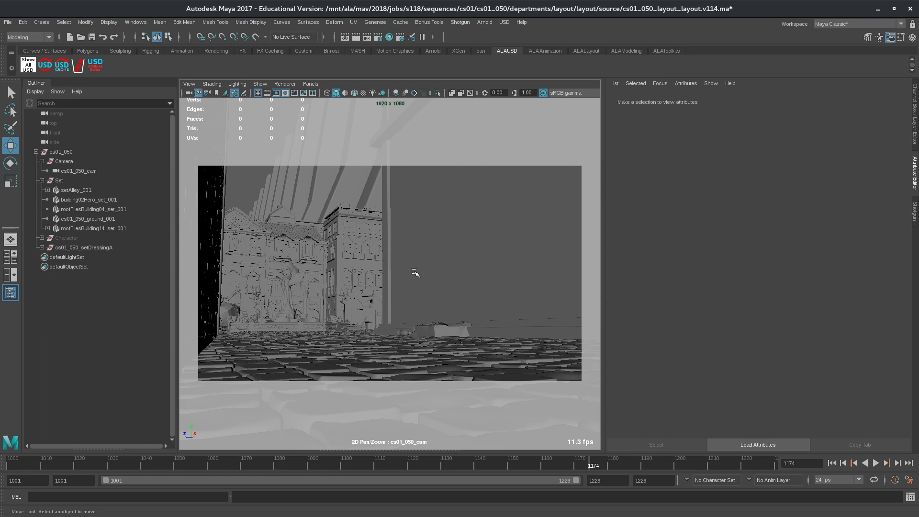
{"action": "left_click", "coordinate": [339, 259]}
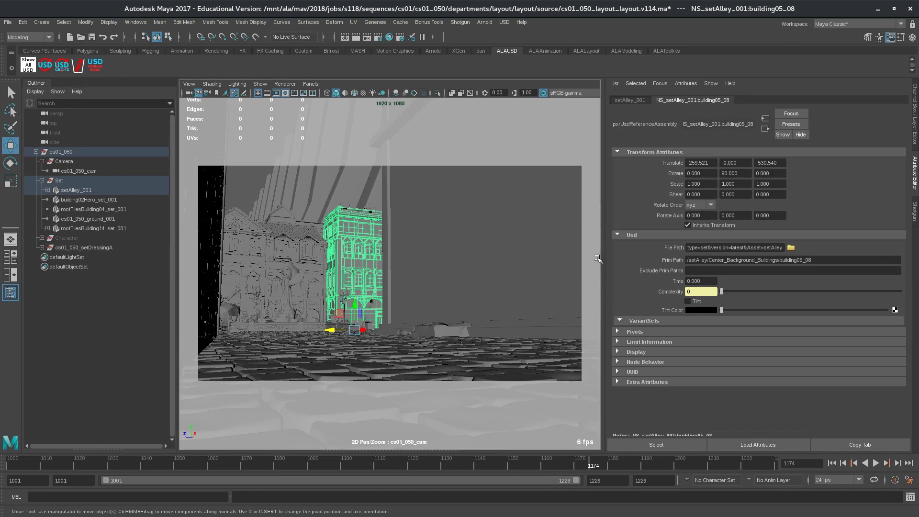
{"action": "left_click_drag", "start_coordinate": [603, 259], "coordinate": [315, 297]}
{"action": "key", "text": "f"}
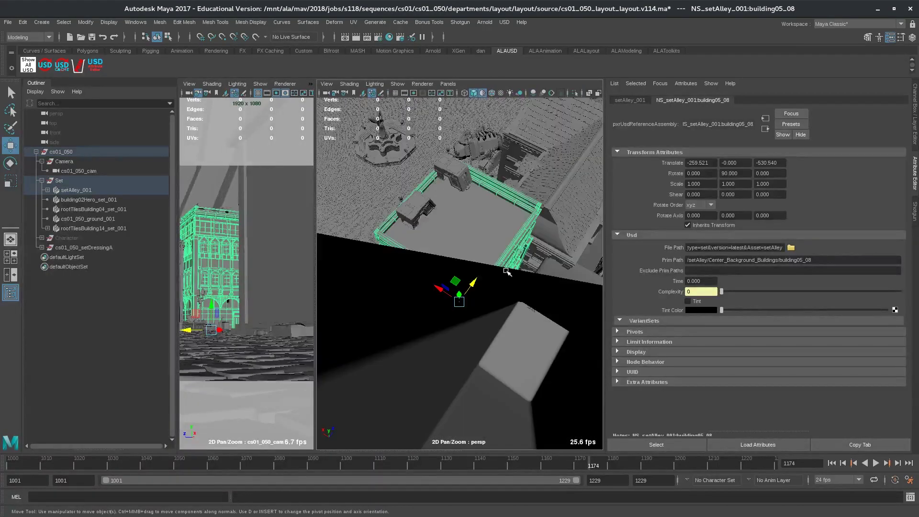
{"action": "right_click_drag", "start_coordinate": [533, 266], "coordinate": [515, 267], "text": "alt"}
{"action": "left_click_drag", "start_coordinate": [515, 266], "coordinate": [384, 248], "text": "alt"}
{"action": "right_click_drag", "start_coordinate": [335, 246], "coordinate": [293, 244]}
{"action": "middle_click_drag", "start_coordinate": [293, 245], "coordinate": [351, 237]}
{"action": "right_click_drag", "start_coordinate": [312, 242], "coordinate": [351, 240]}
{"action": "middle_click_drag", "start_coordinate": [306, 235], "coordinate": [289, 248]}
Move building05_08 along X to about -296, leaving the separate set dressing geometry in place.
{"action": "left_click_drag", "start_coordinate": [558, 268], "coordinate": [493, 307], "text": "alt"}
{"action": "right_click_drag", "start_coordinate": [493, 307], "coordinate": [519, 311], "text": "alt"}
{"action": "left_click_drag", "start_coordinate": [519, 311], "coordinate": [497, 309], "text": "alt"}
{"action": "left_click_drag", "start_coordinate": [505, 345], "coordinate": [480, 323]}
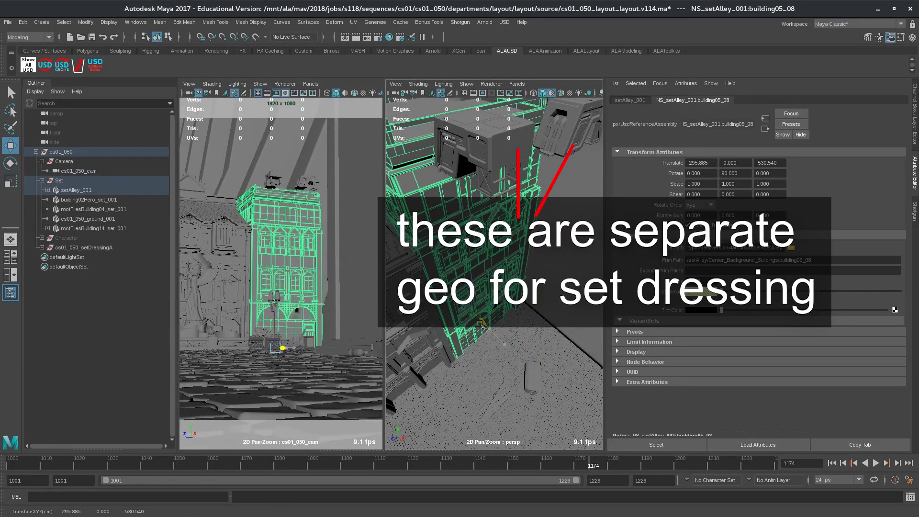
{"action": "mouse_move", "coordinate": [481, 324]}
{"action": "left_mouse_down"}
{"action": "mouse_move", "coordinate": [493, 353]}
{"action": "mouse_move", "coordinate": [468, 333]}
{"action": "left_mouse_up"}
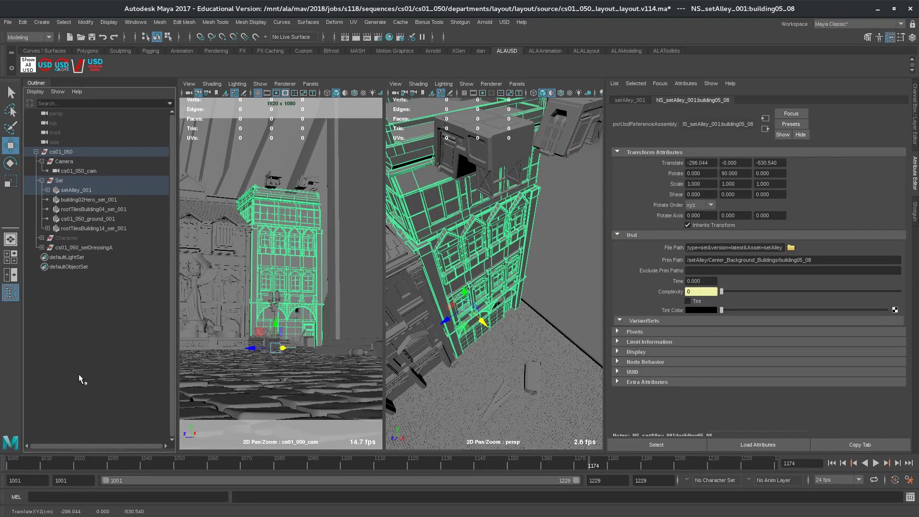
Select the top-level cs01_050 shot group in the scene hierarchy.
{"action": "left_click", "coordinate": [72, 152]}
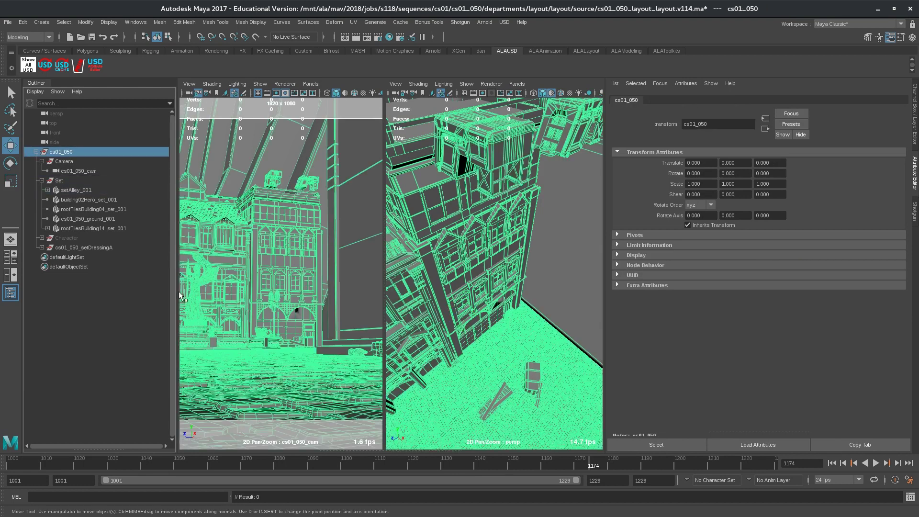
{"action": "left_click", "coordinate": [457, 23]}
{"action": "left_click", "coordinate": [62, 387]}
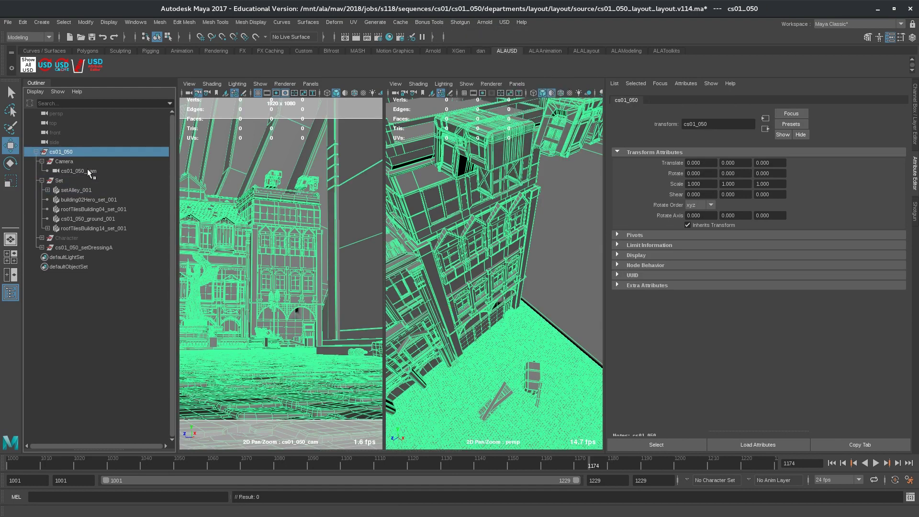